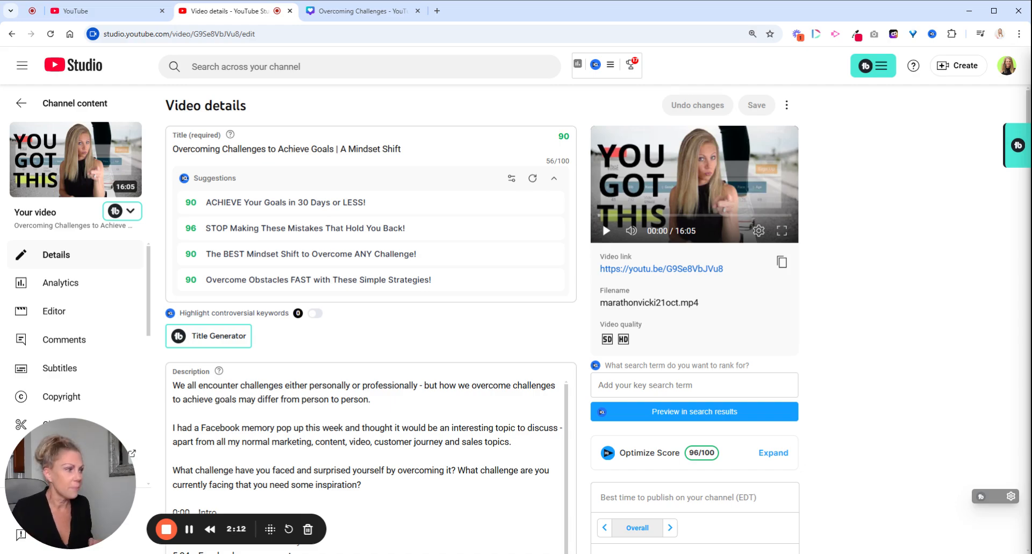
Review the video's details down to its thumbnail and compare it with the Overcoming Challenges design in Canva
scroll(631, 312, down, 10)
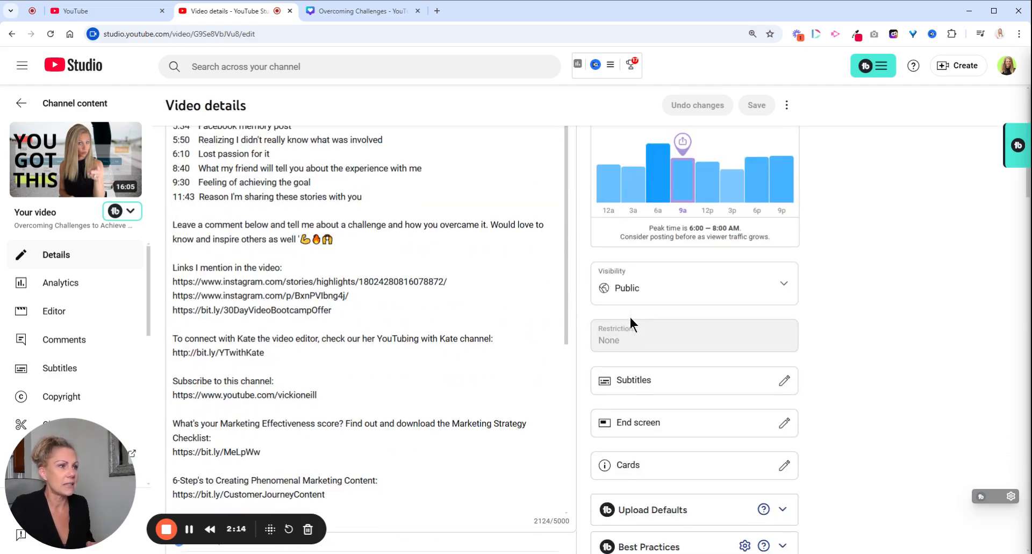
scroll(630, 317, down, 7)
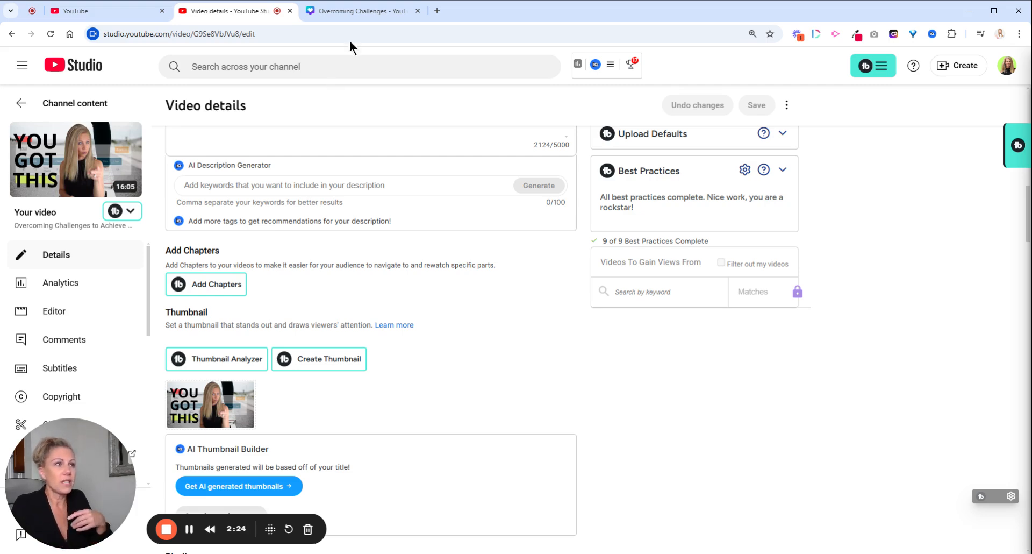
click(353, 17)
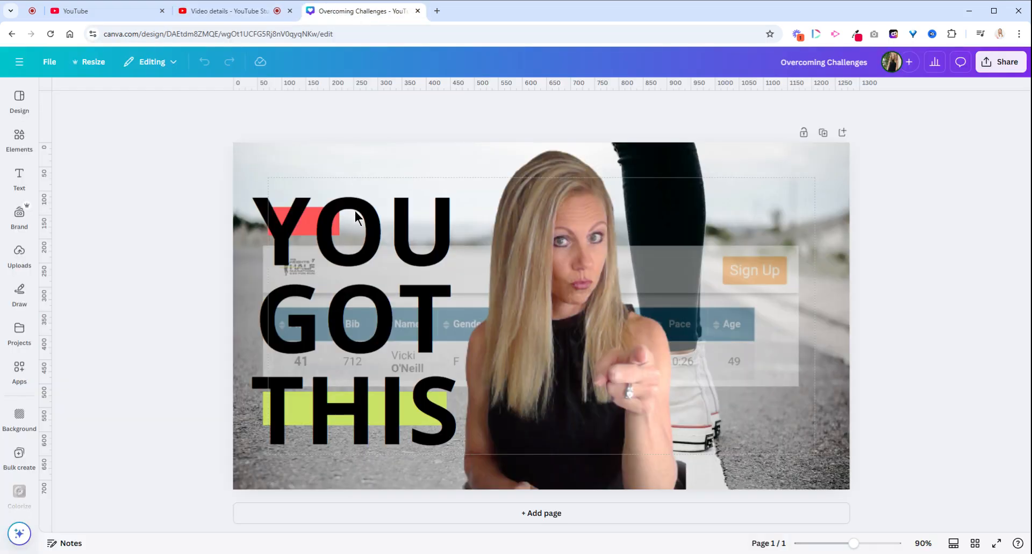
click(231, 15)
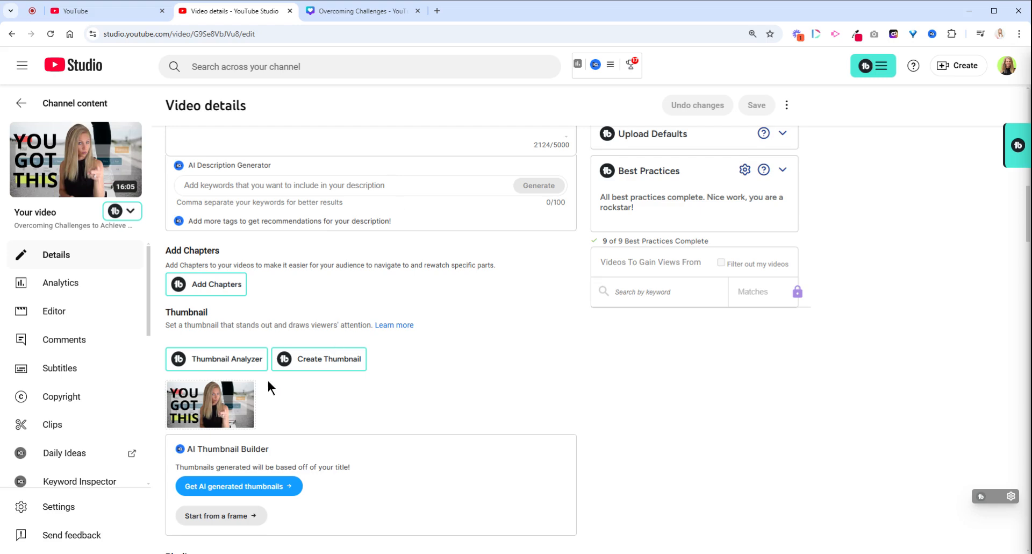
click(358, 20)
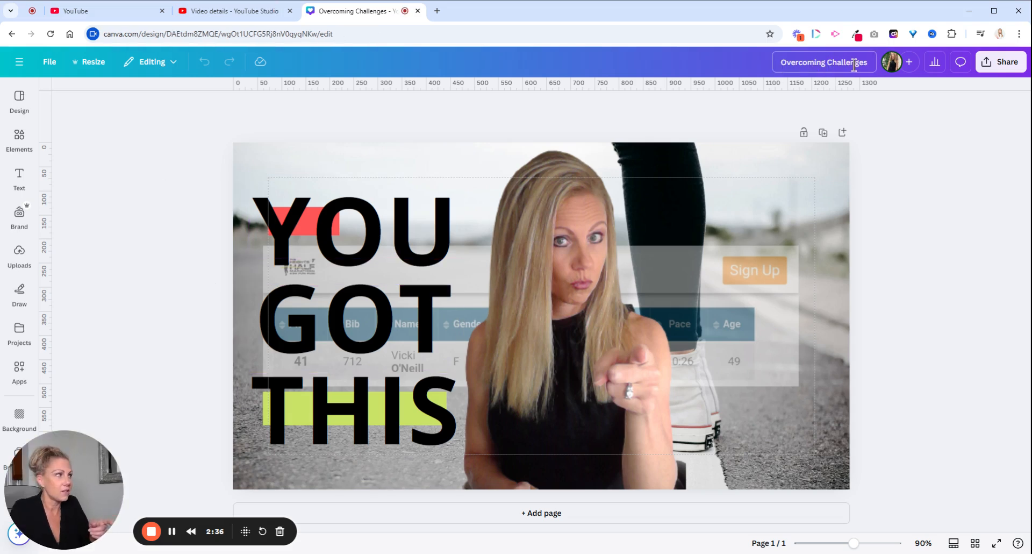
click(264, 15)
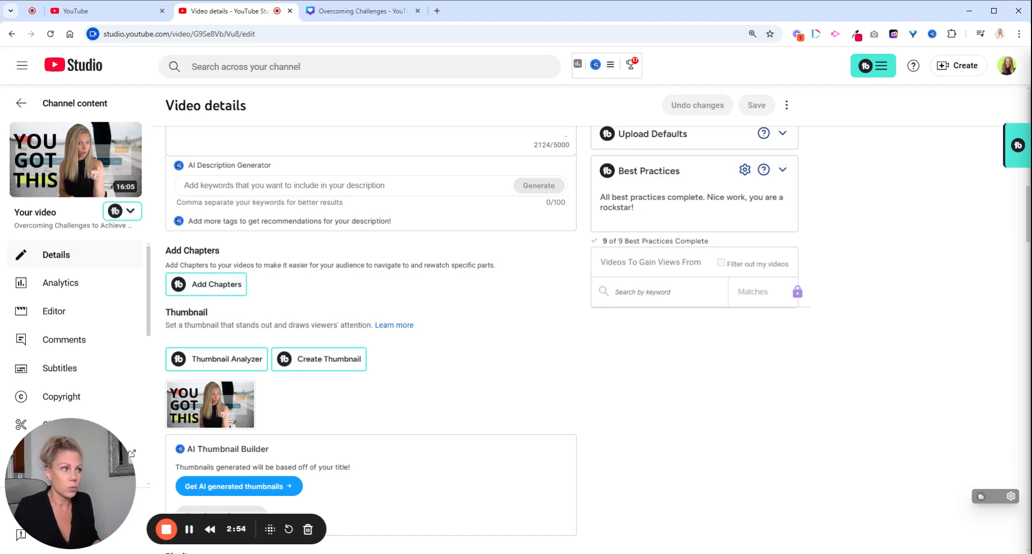
scroll(489, 383, up, 10)
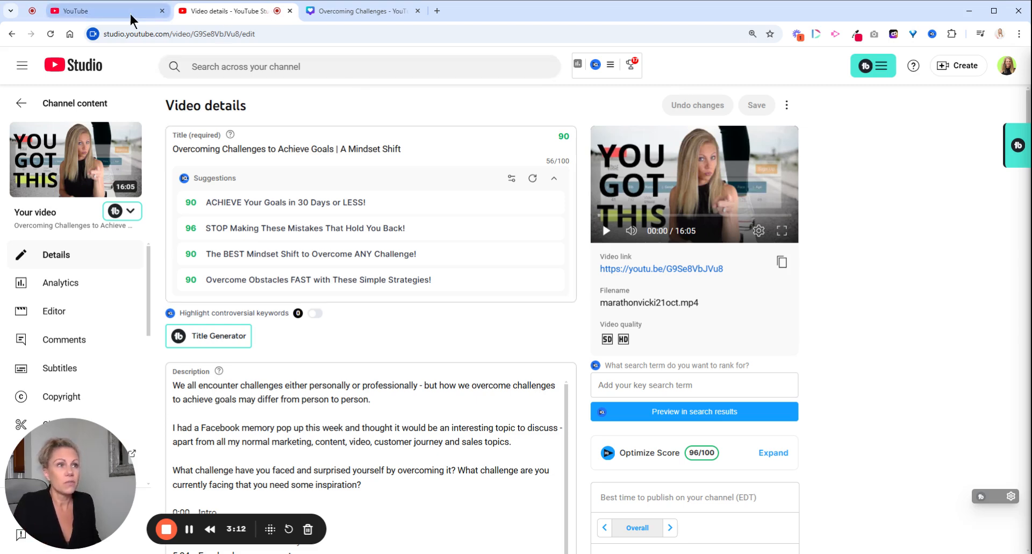
Search YouTube for "how to grow my own garden", checking the suggested completions of "how to grow my own"
click(107, 11)
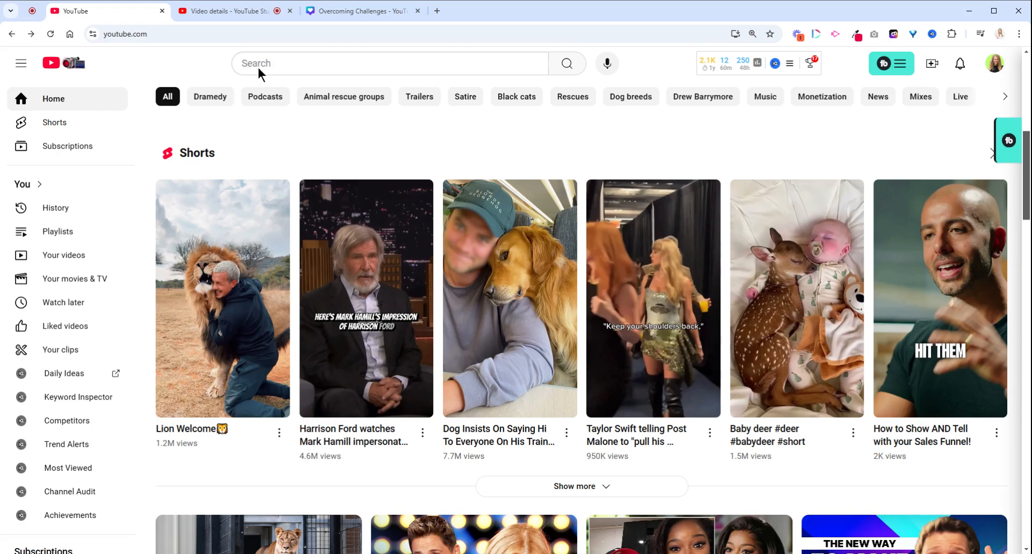
click(292, 63)
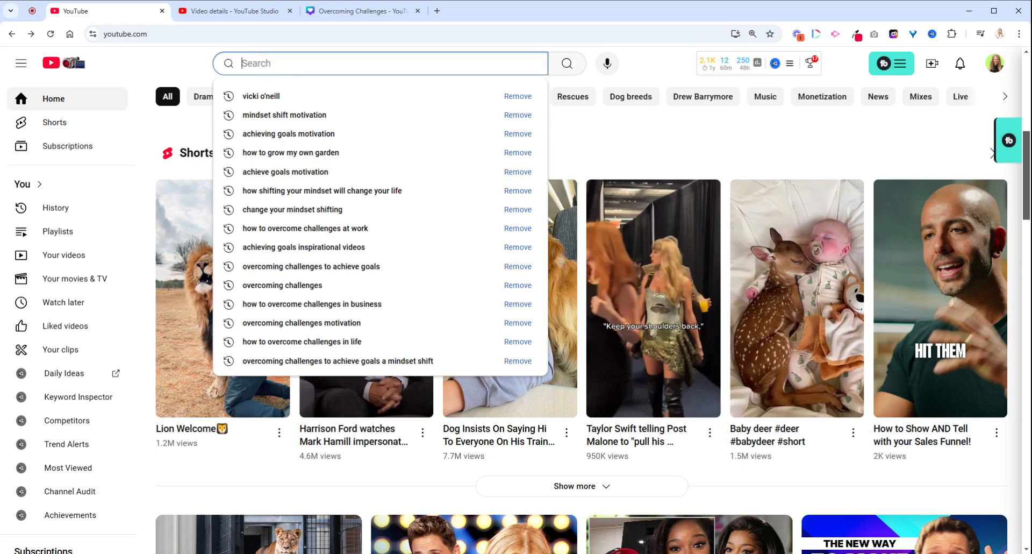
text(ho)
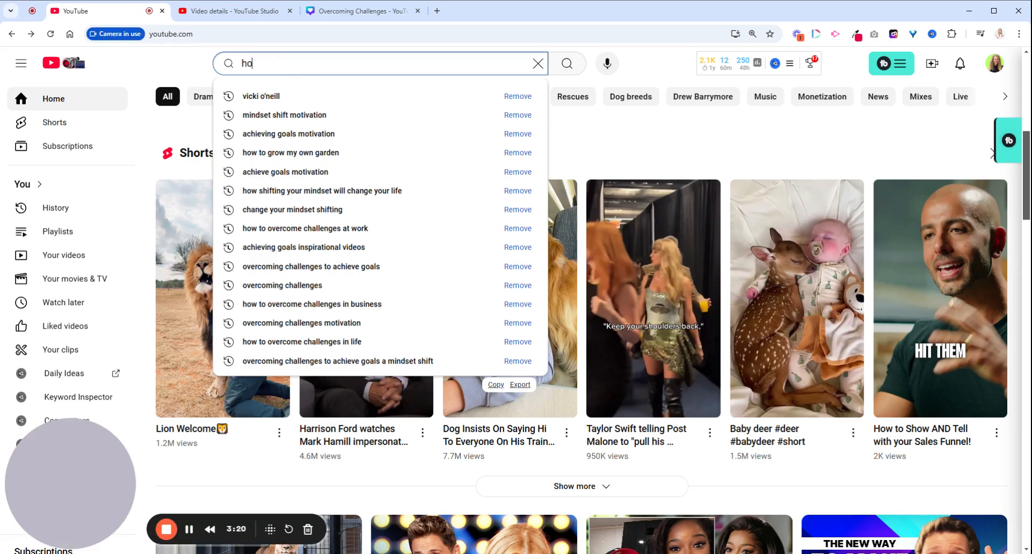
text(w to grow)
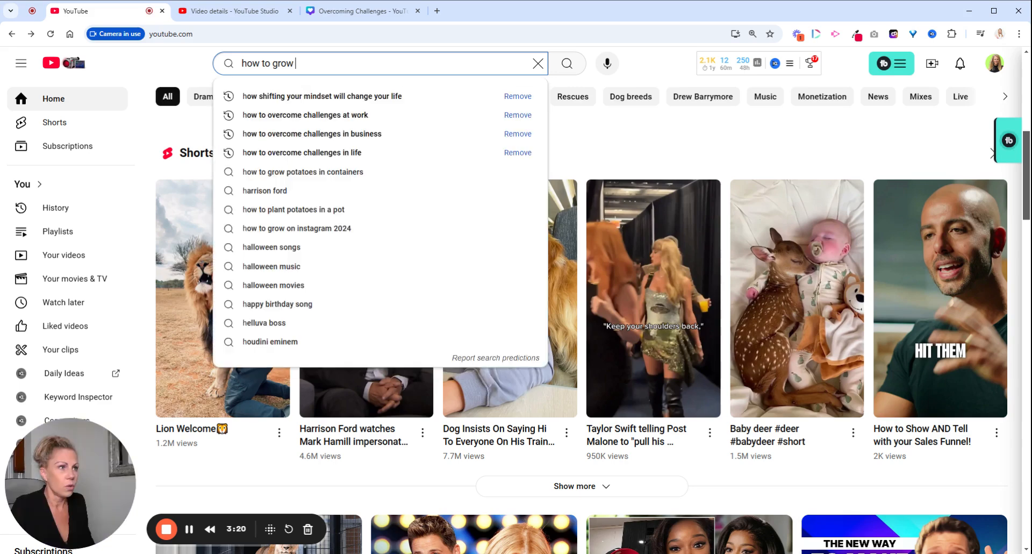
text( my o)
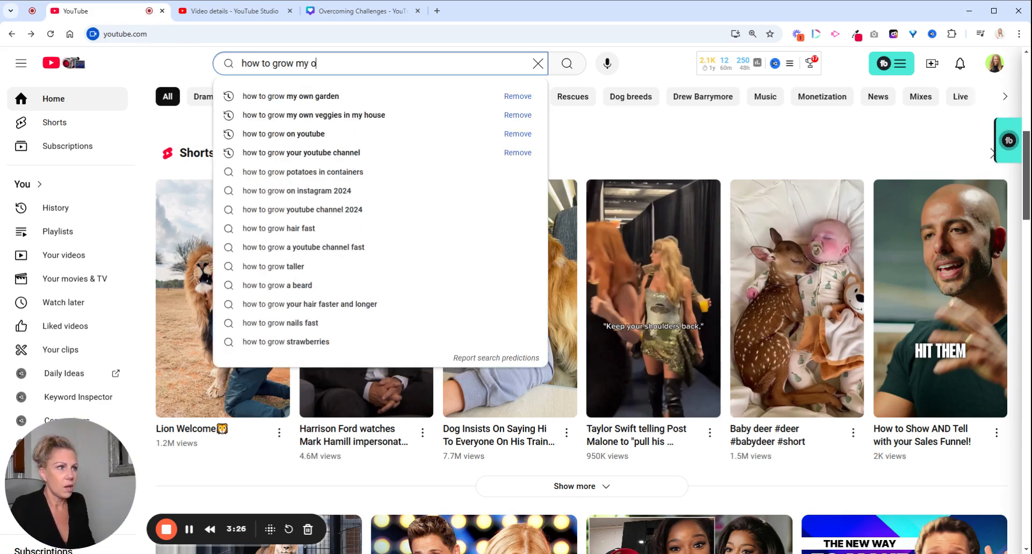
text(wn garden)
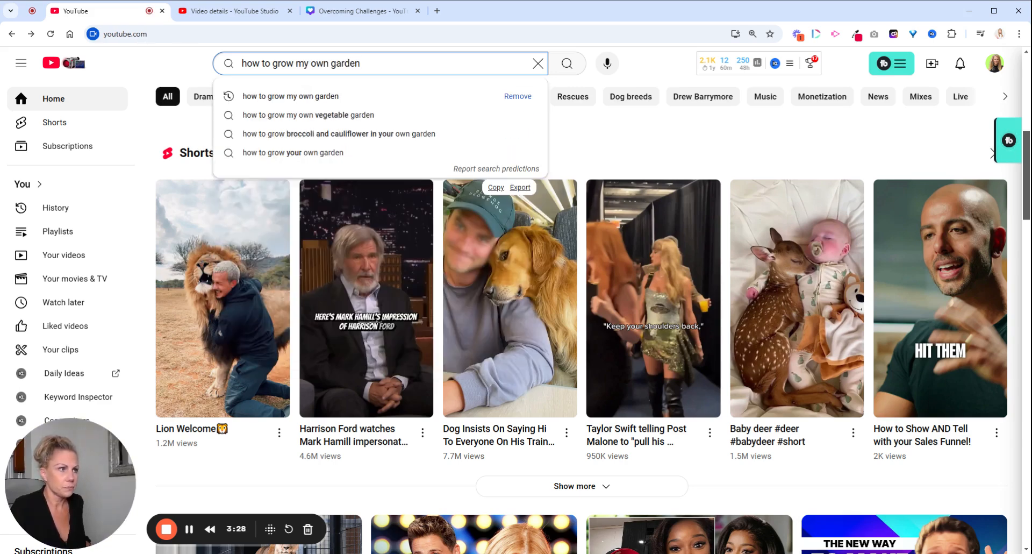
key(ctrl+shift+Left)
key(BackSpace)
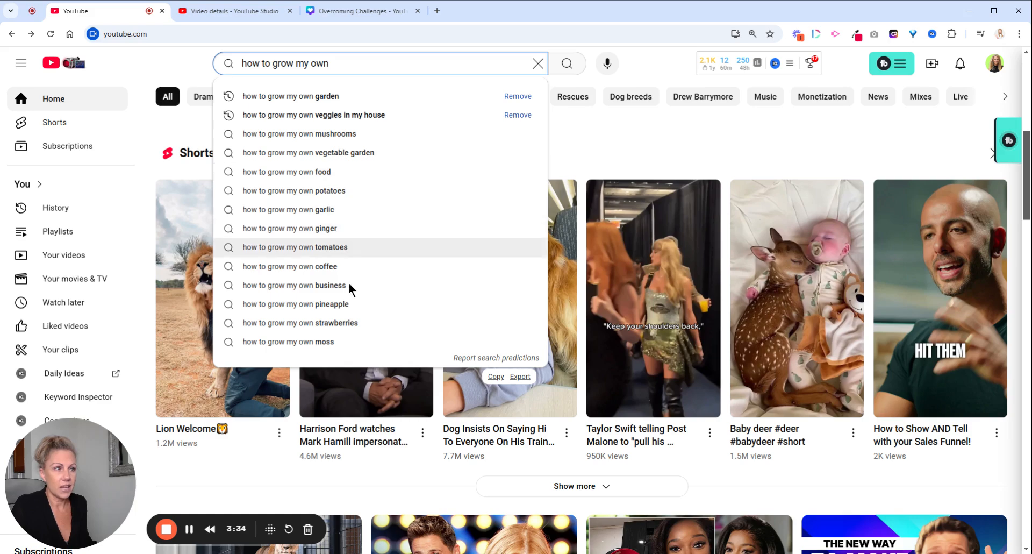
click(342, 100)
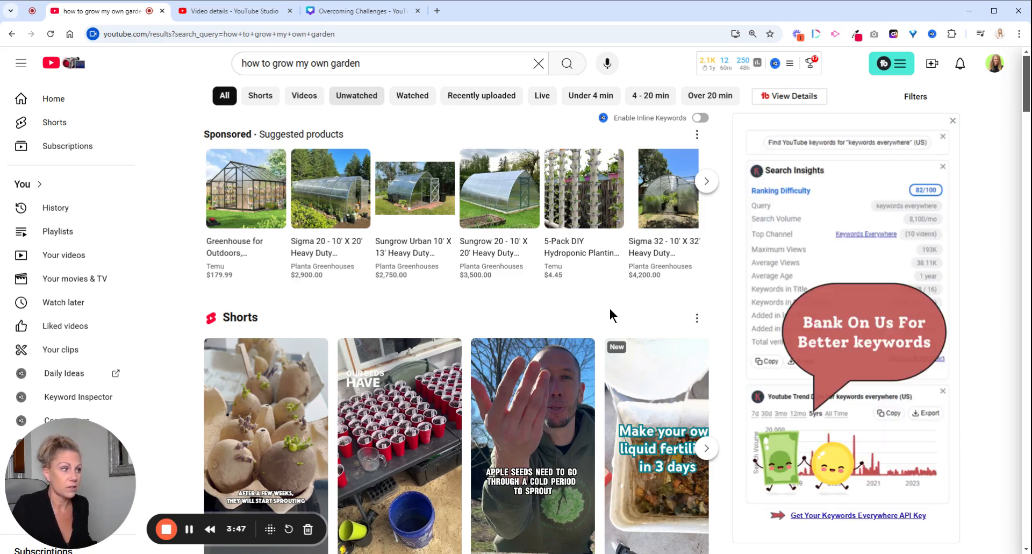
Examine the titles, thumbnails and outlier scores of the gardening videos in the search results
scroll(610, 308, down, 4)
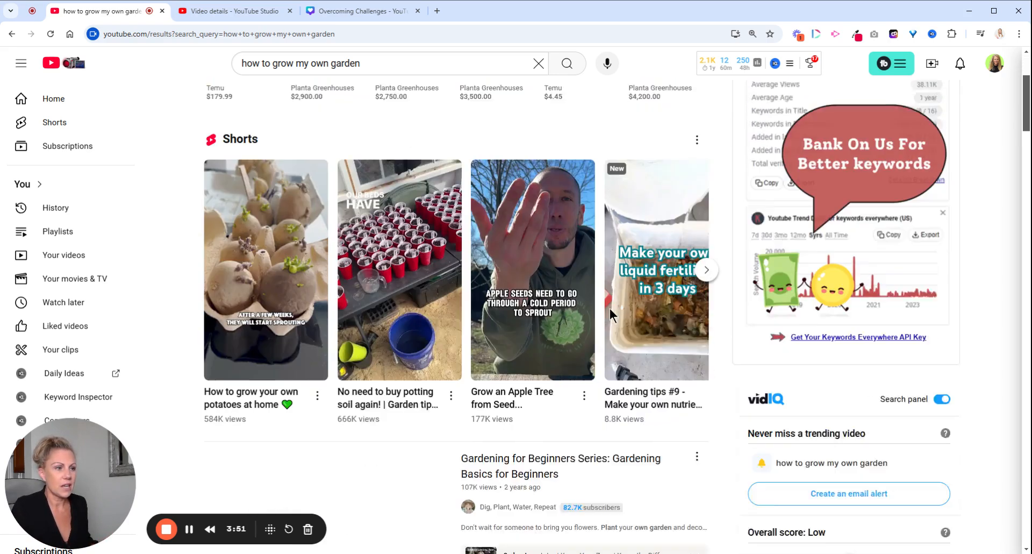
scroll(607, 284, down, 5)
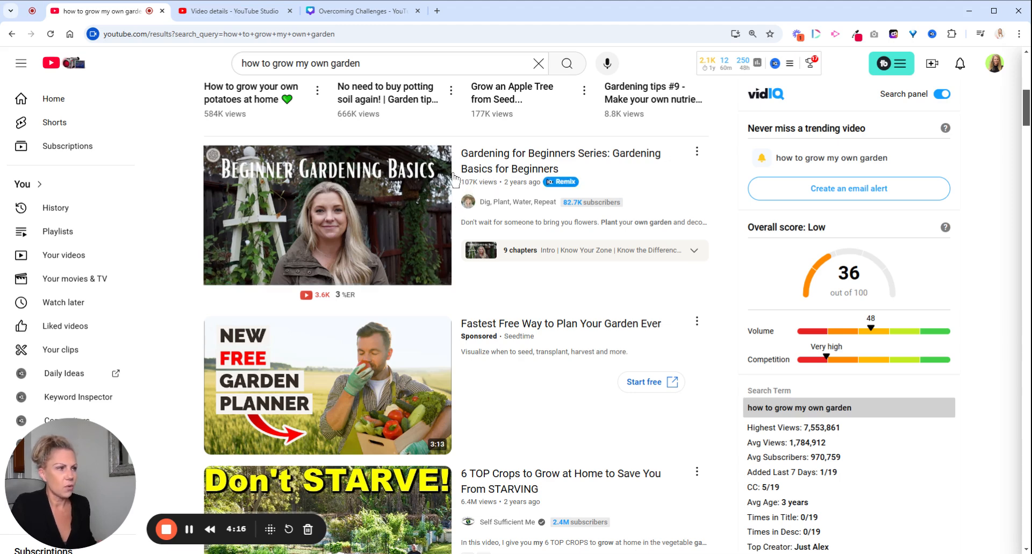
mouse_move(478, 189)
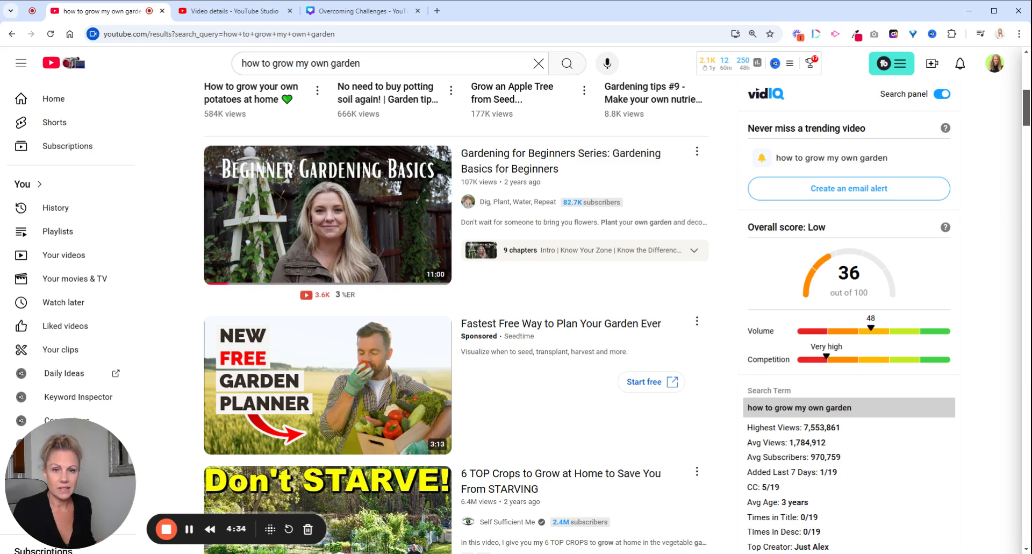
scroll(638, 293, down, 4)
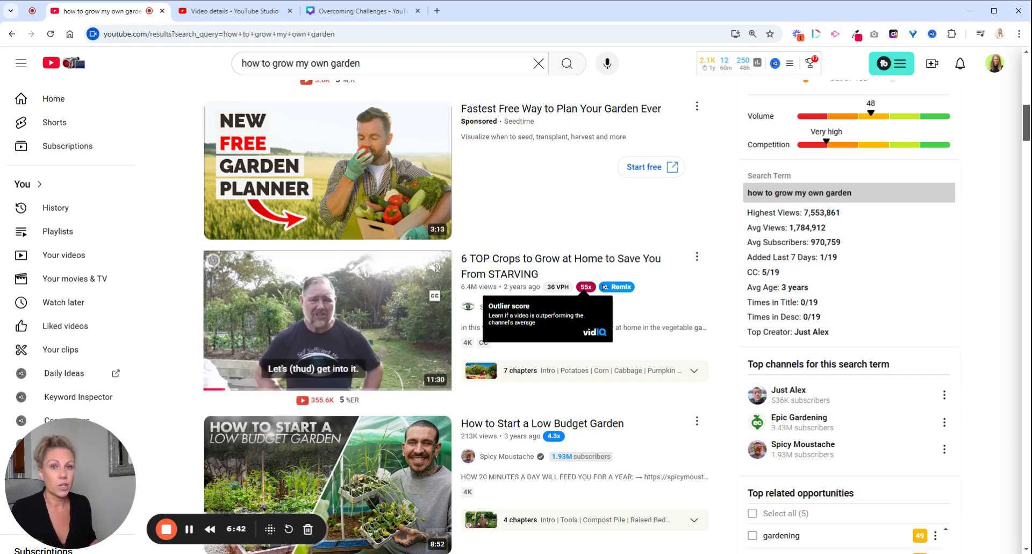
Return to the video's details in YouTube Studio and examine its title, description text, chapter timestamps, links and hashtags
click(234, 11)
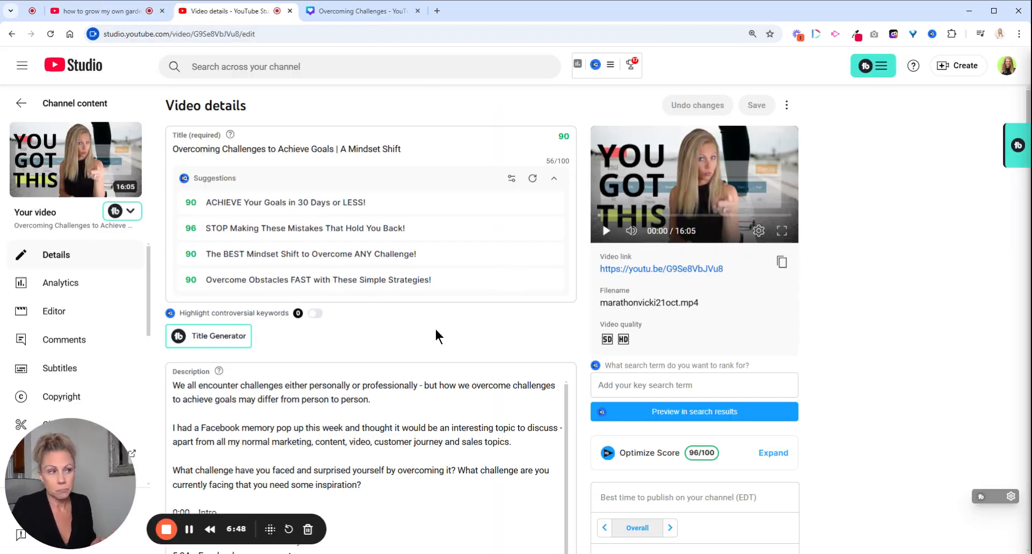
scroll(541, 315, down, 2)
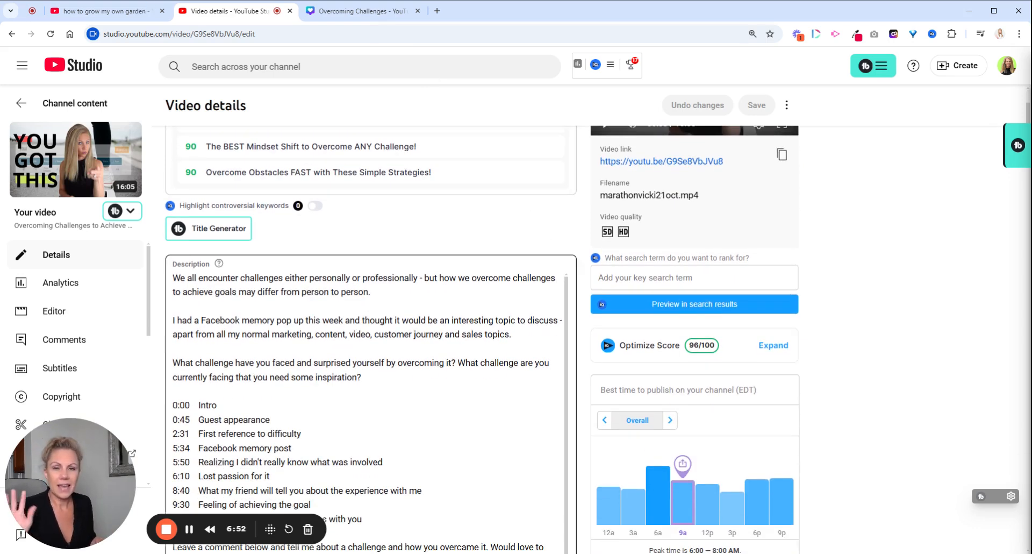
scroll(518, 413, down, 10)
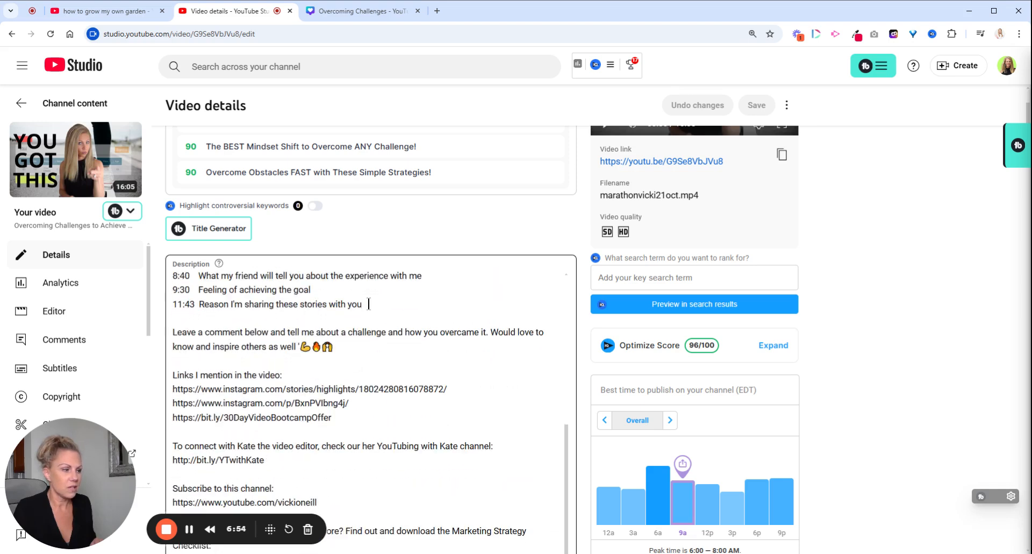
scroll(518, 413, down, 4)
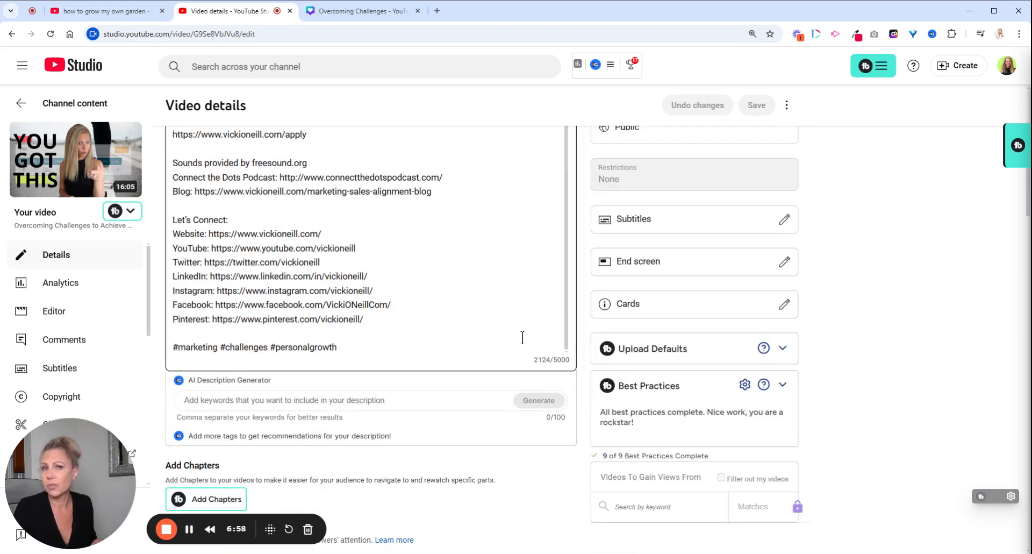
scroll(521, 337, up, 5)
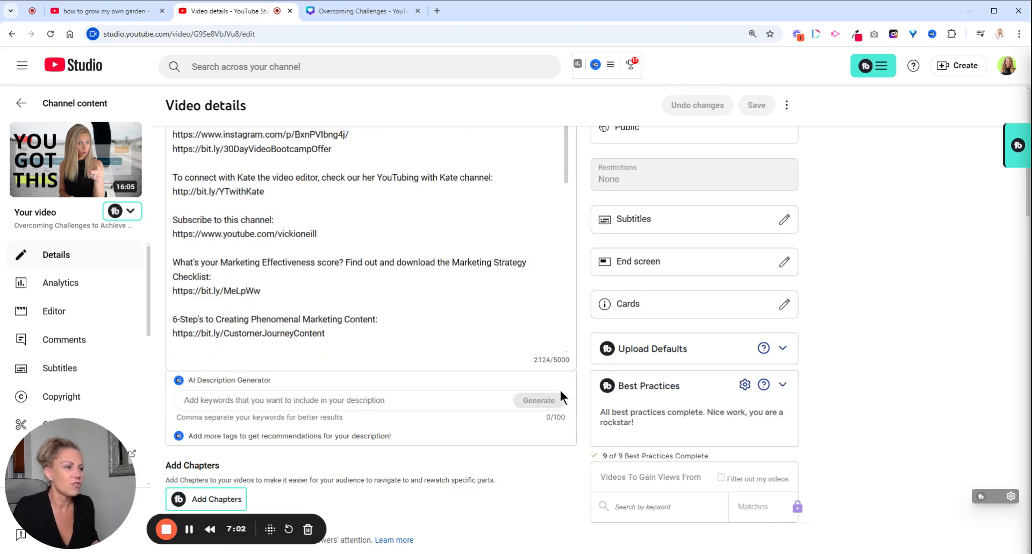
scroll(586, 370, up, 5)
scroll(585, 369, up, 6)
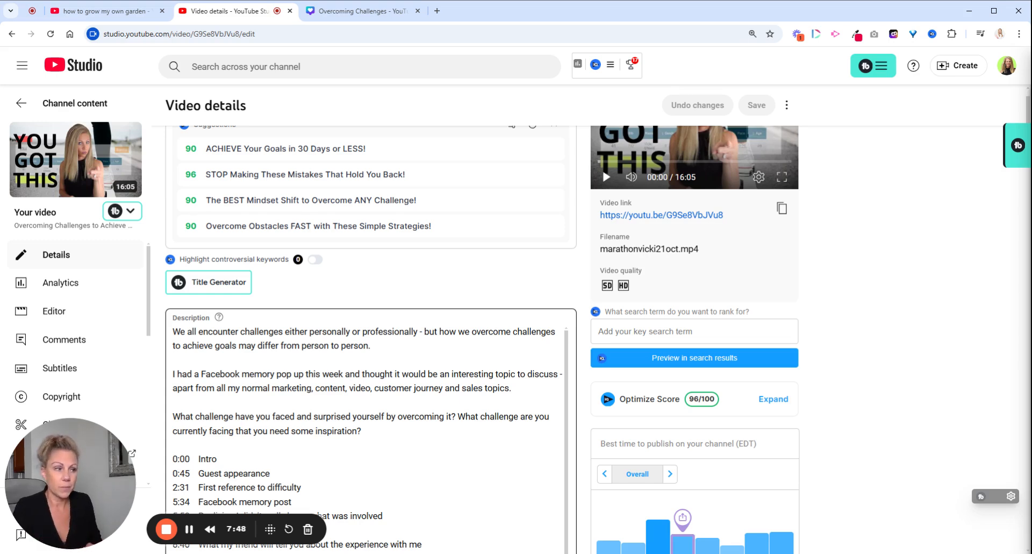
scroll(447, 351, down, 2)
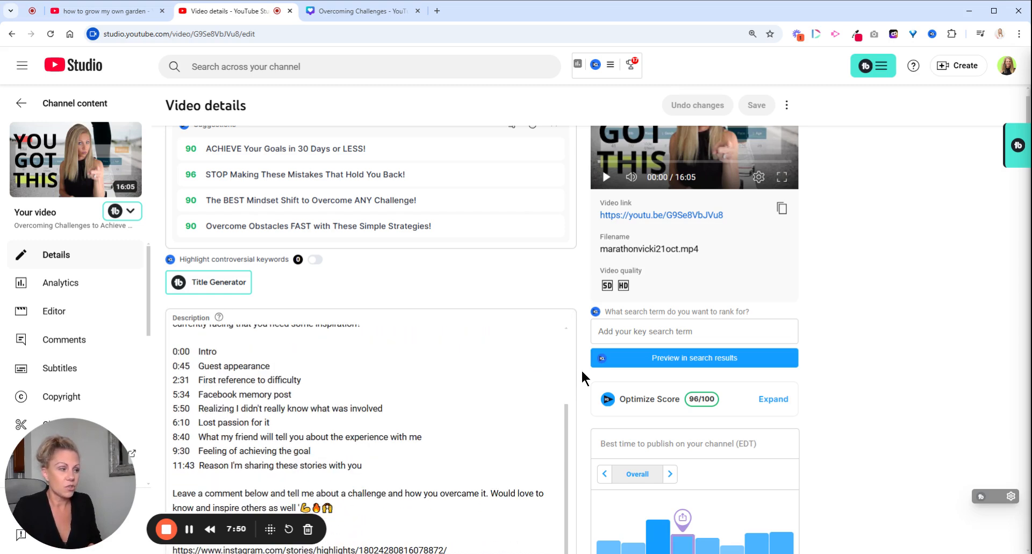
scroll(583, 377, down, 2)
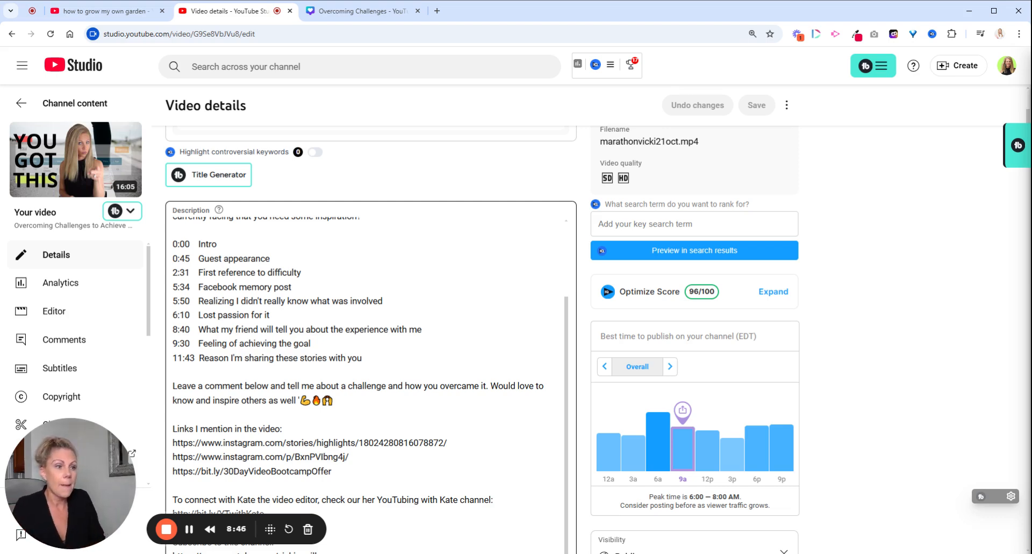
scroll(535, 307, down, 3)
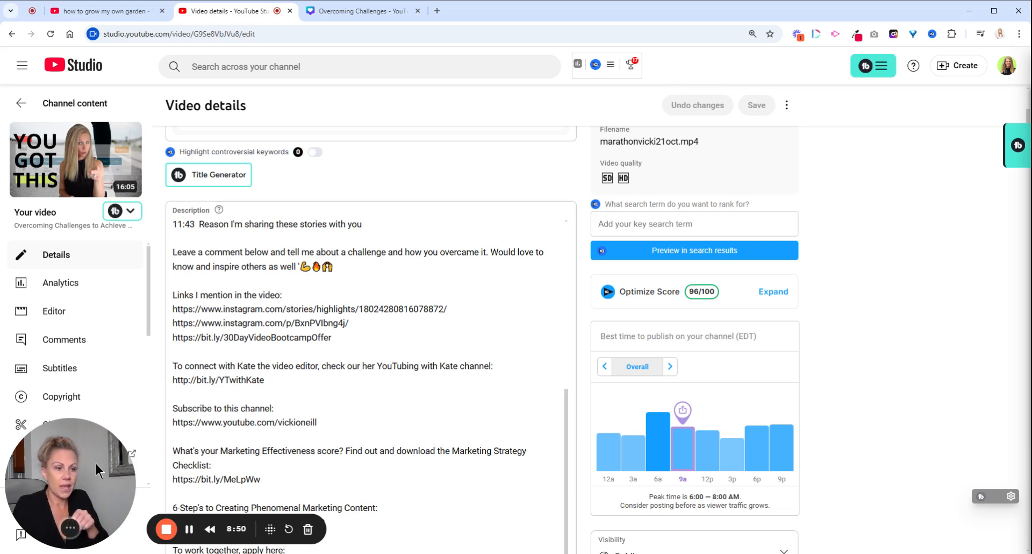
View the default description under the channel's upload defaults, and close the settings without changing anything
drag(101, 469, 626, 179)
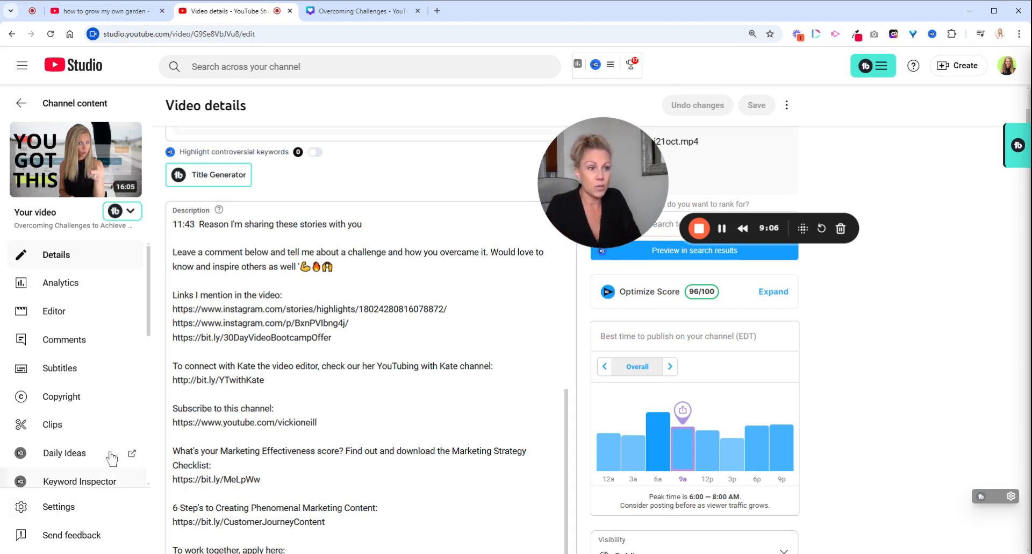
scroll(143, 403, down, 3)
scroll(173, 430, down, 1)
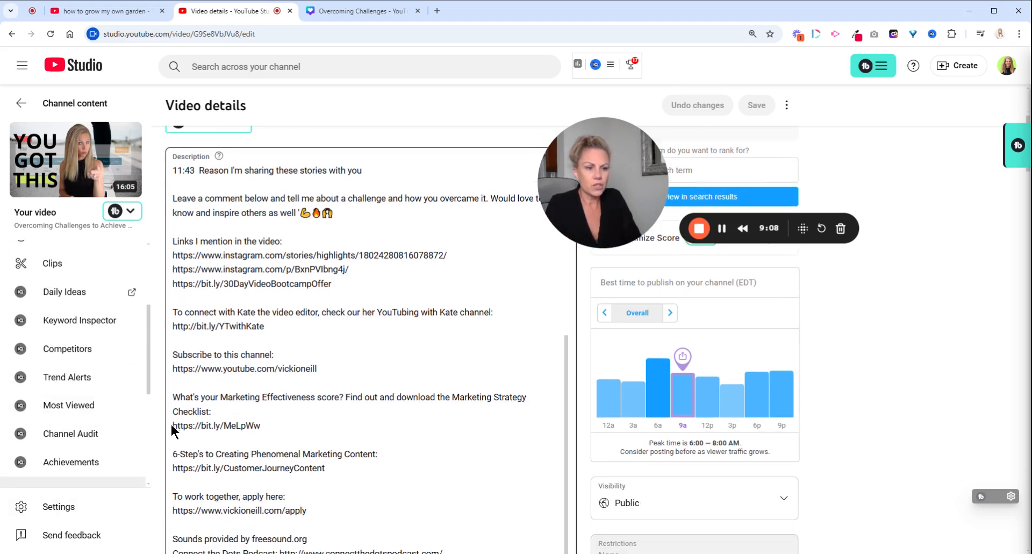
click(65, 507)
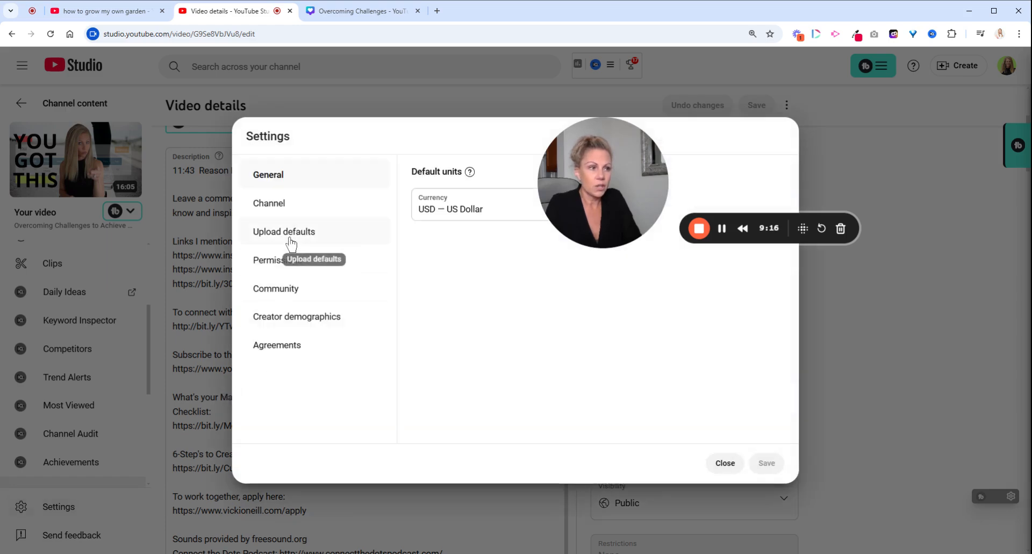
click(291, 244)
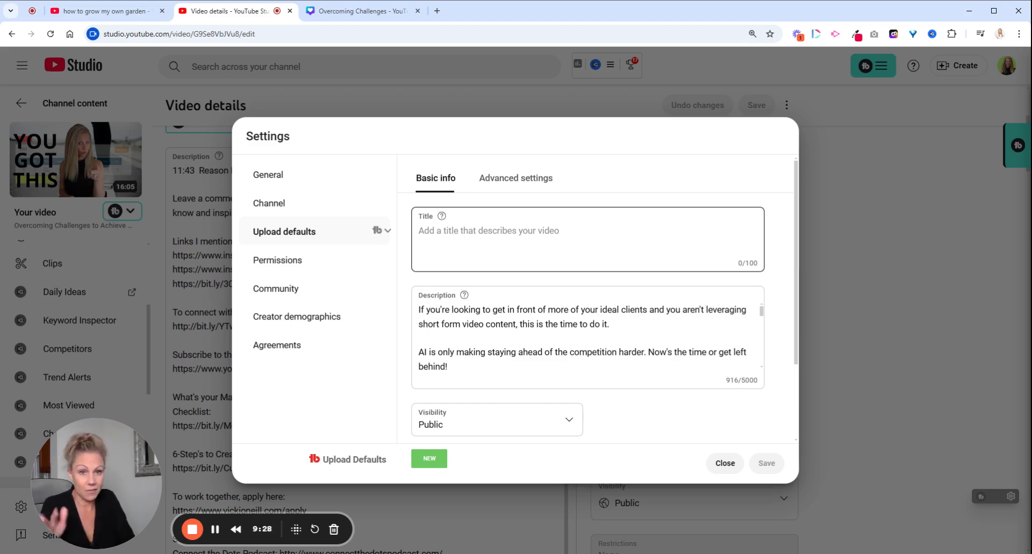
click(436, 307)
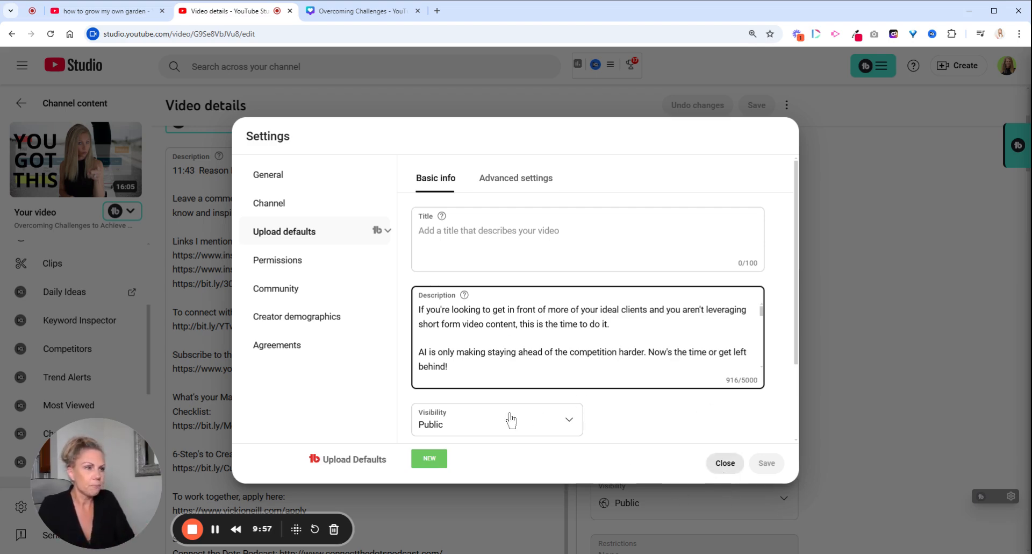
key(Escape)
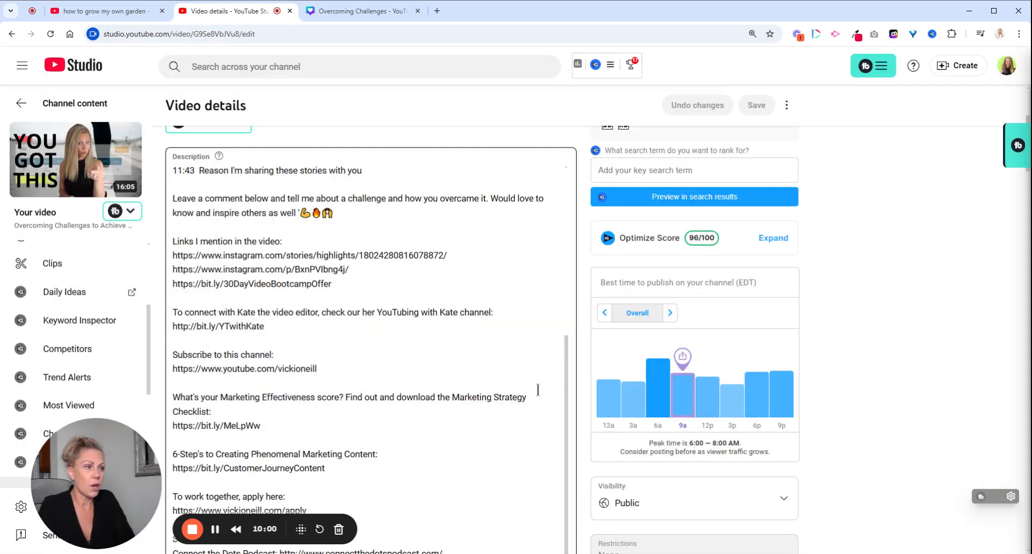
Examine the video's thumbnail, playlist, audience, paid promotion, altered content and automatic chapters settings
scroll(558, 364, down, 6)
scroll(558, 364, down, 5)
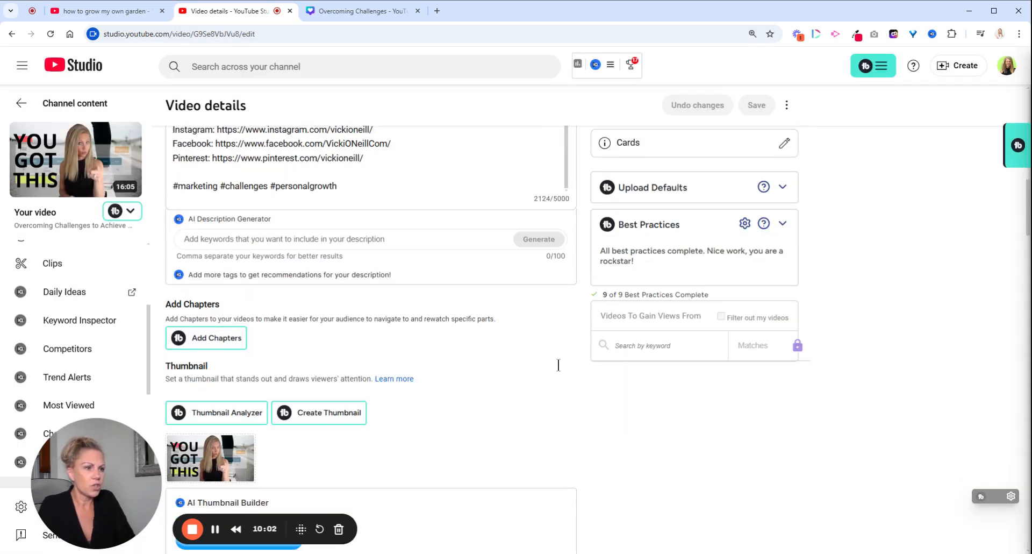
scroll(558, 364, down, 8)
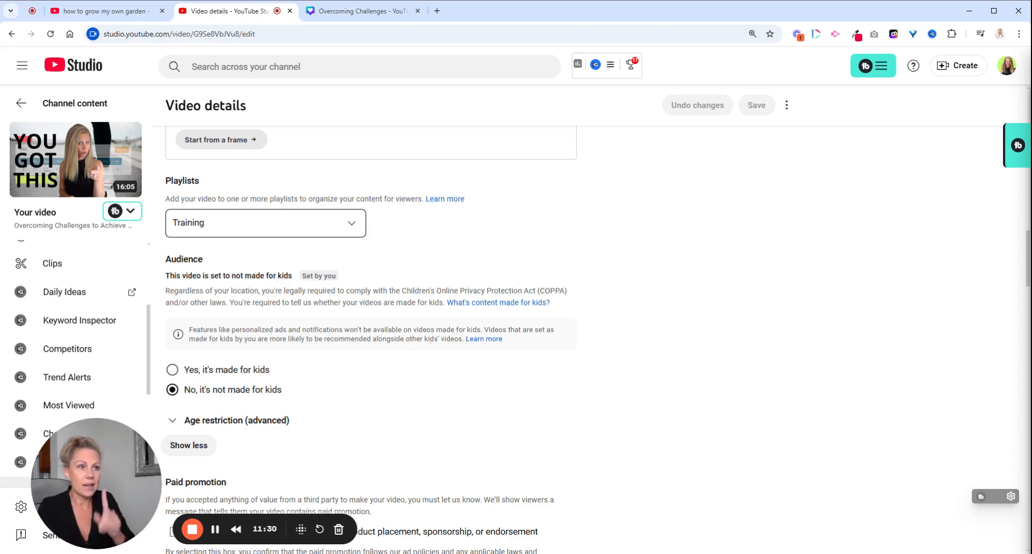
scroll(487, 257, down, 2)
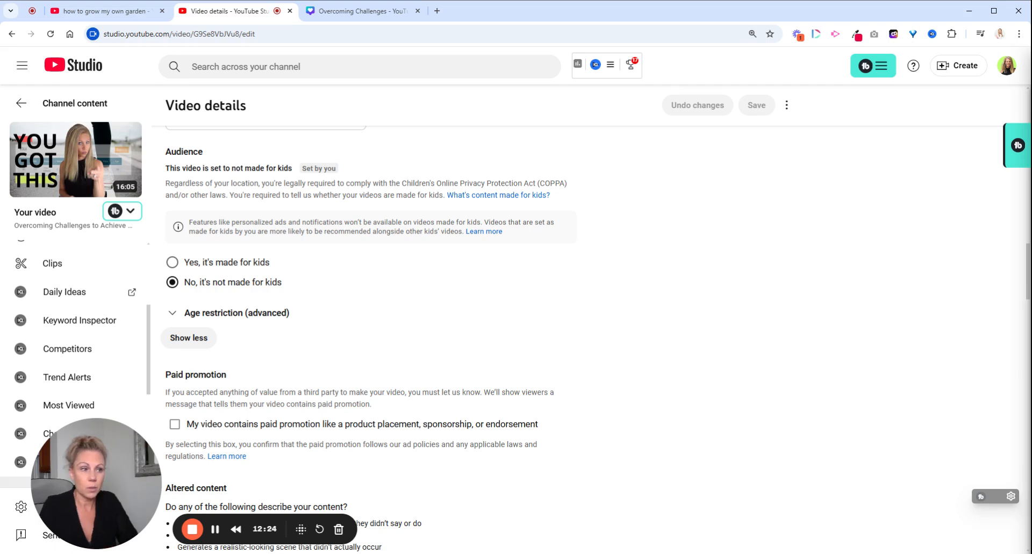
scroll(382, 304, down, 5)
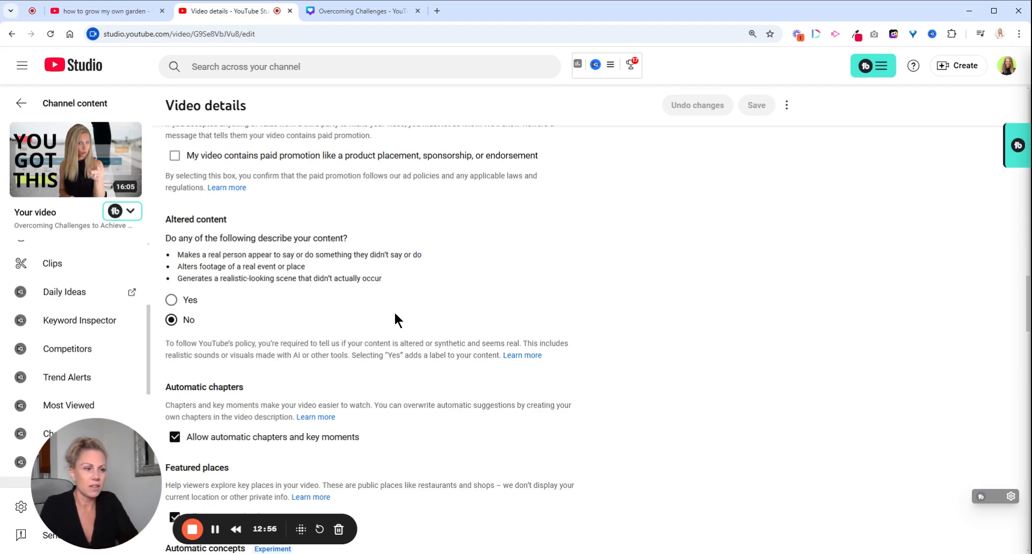
scroll(394, 314, down, 4)
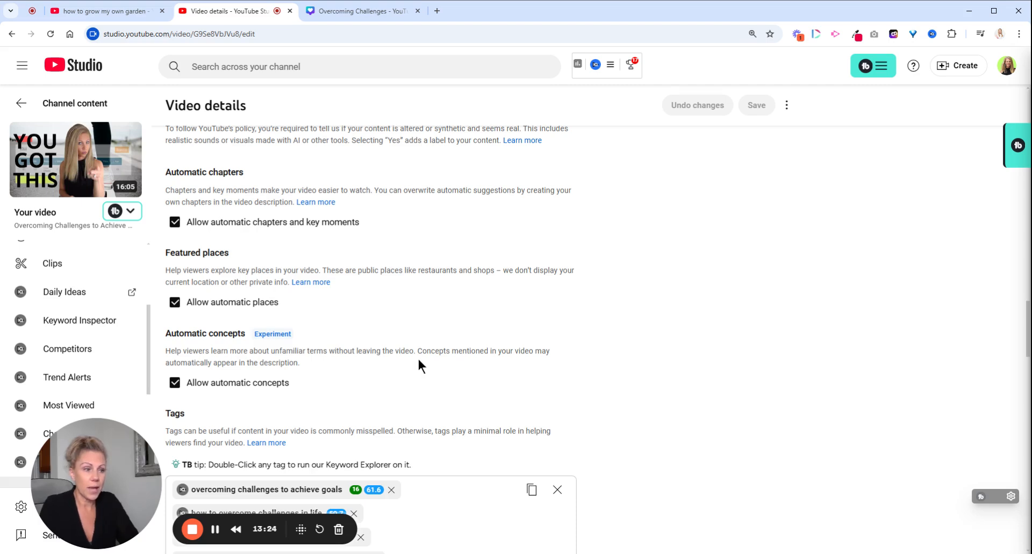
Examine the video's tags with their scores and the recommended tags beneath them
scroll(418, 365, down, 5)
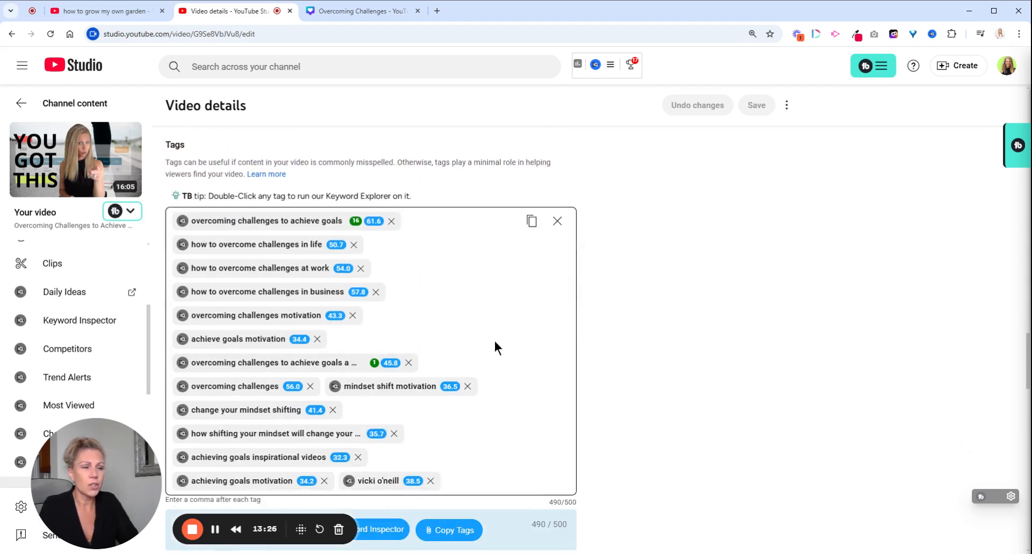
scroll(516, 344, down, 2)
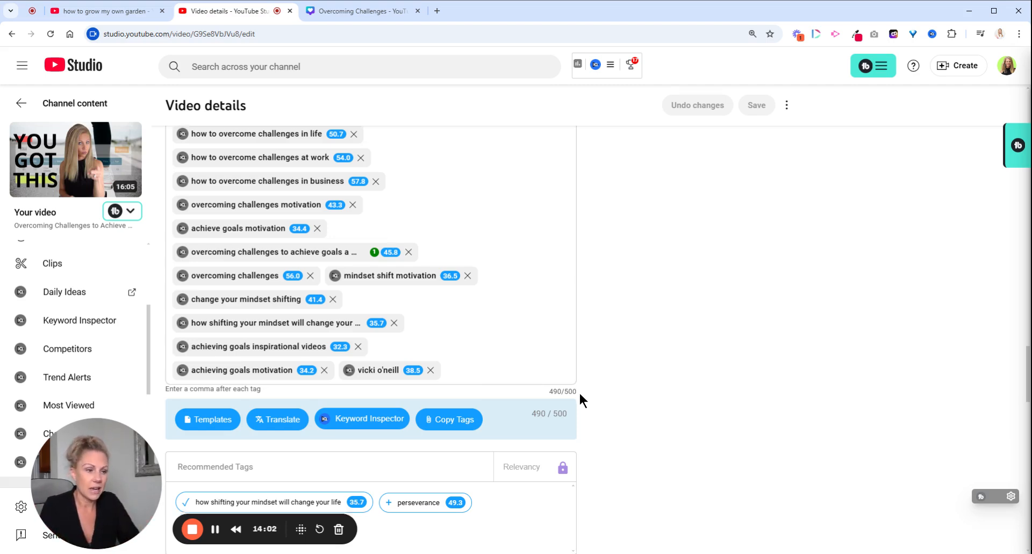
scroll(579, 394, down, 8)
Review the language, license and remixing settings, and check the available video categories, keeping People & Blogs
scroll(579, 398, down, 10)
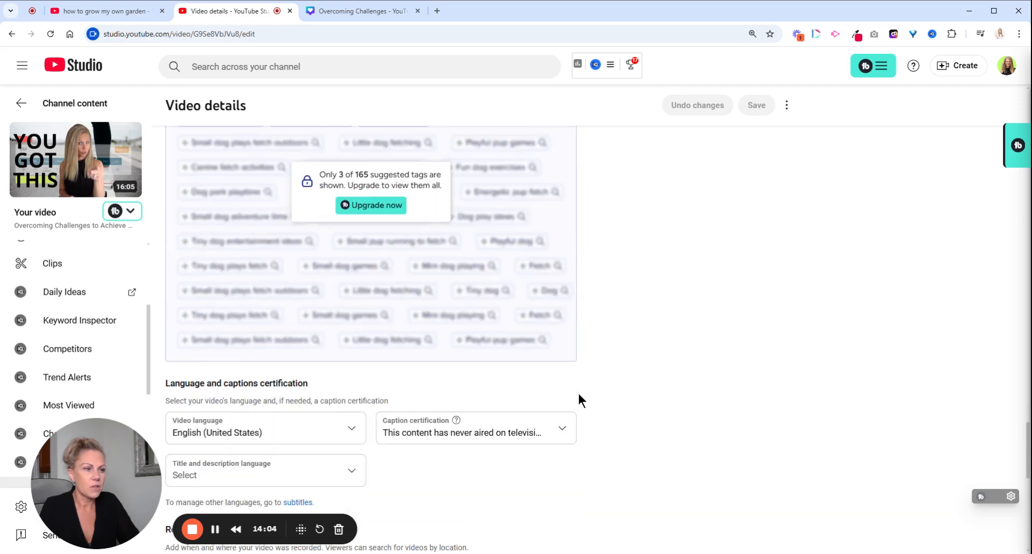
scroll(578, 394, down, 4)
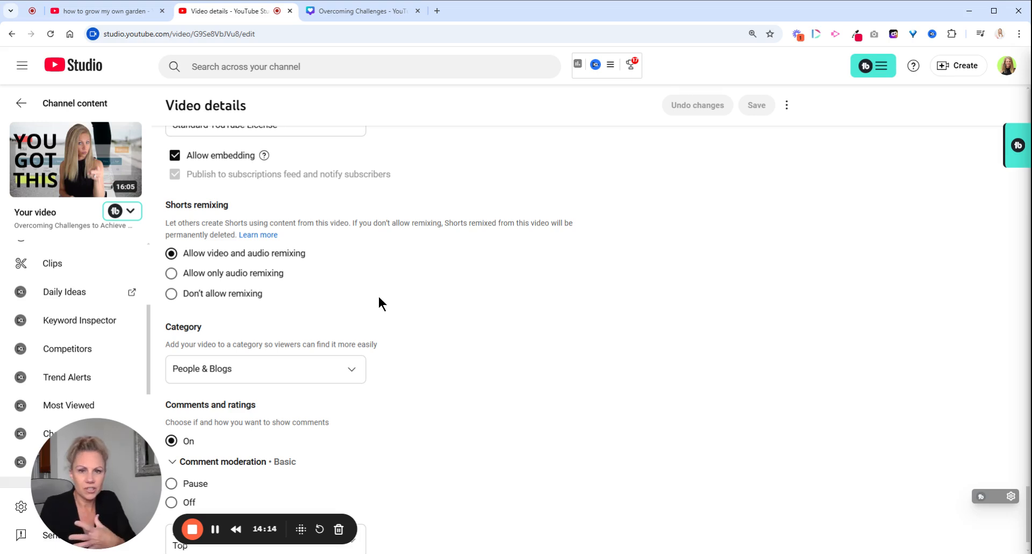
scroll(378, 302, down, 1)
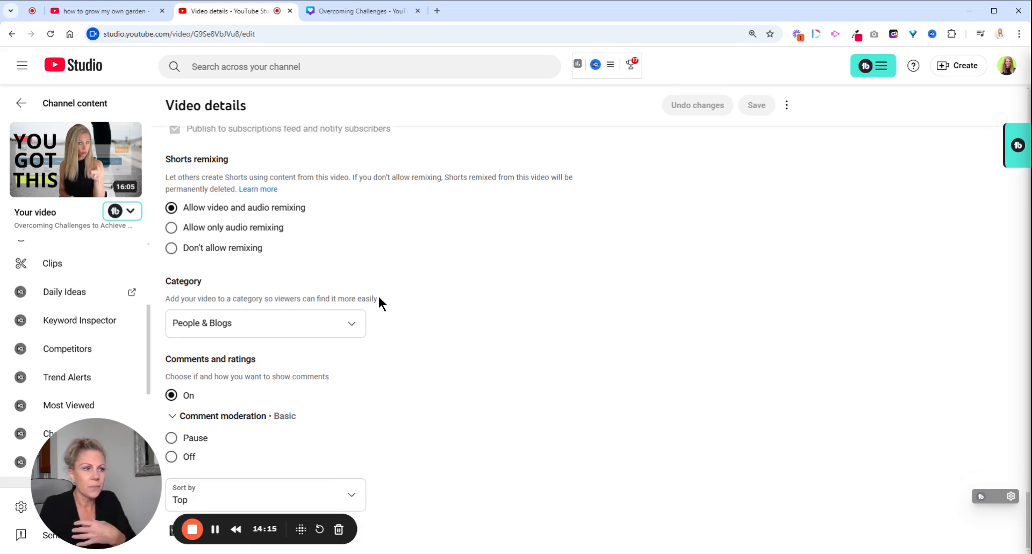
click(351, 323)
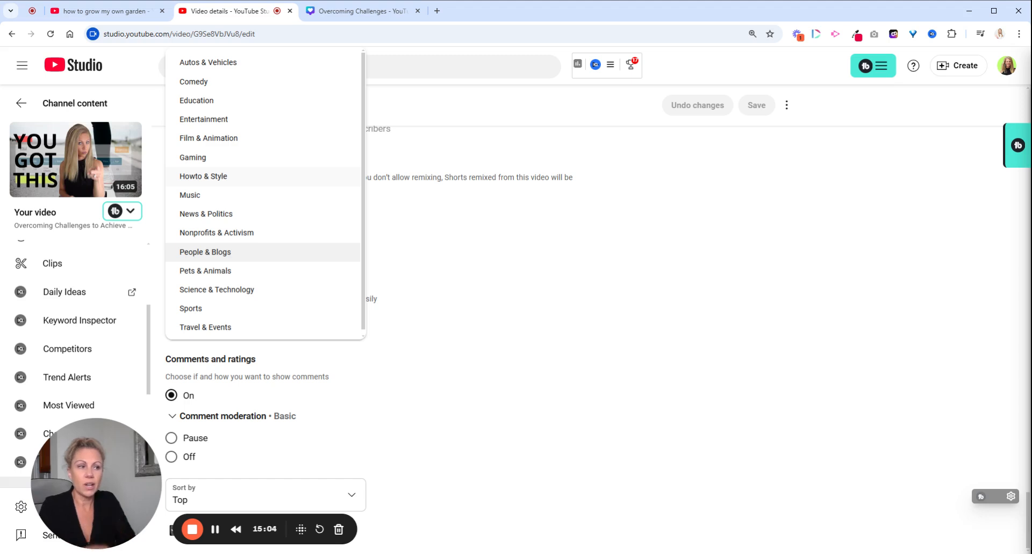
click(252, 252)
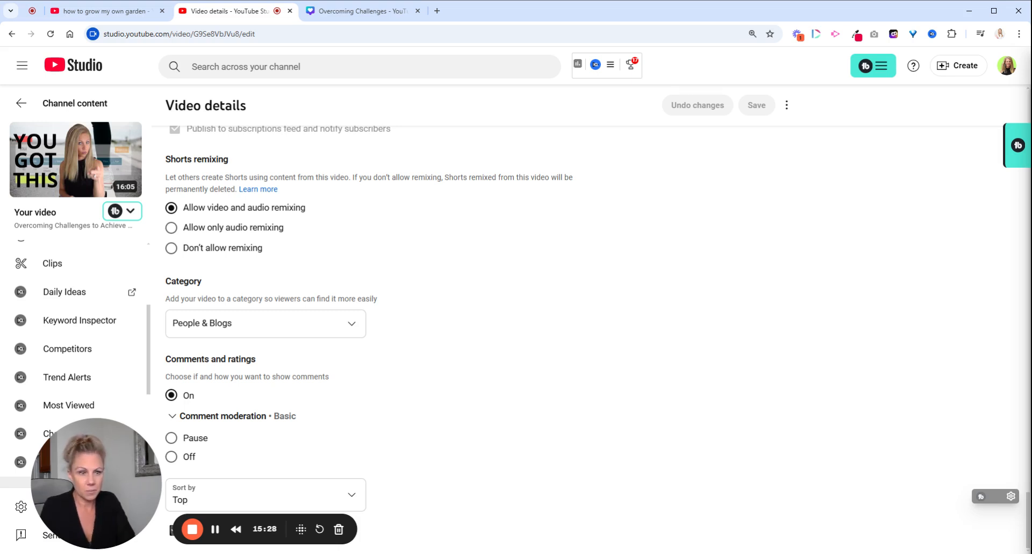
Inspect the end screen's video element options and the list for choosing a specific video, and close the end screen editor without changes
scroll(408, 397, up, 15)
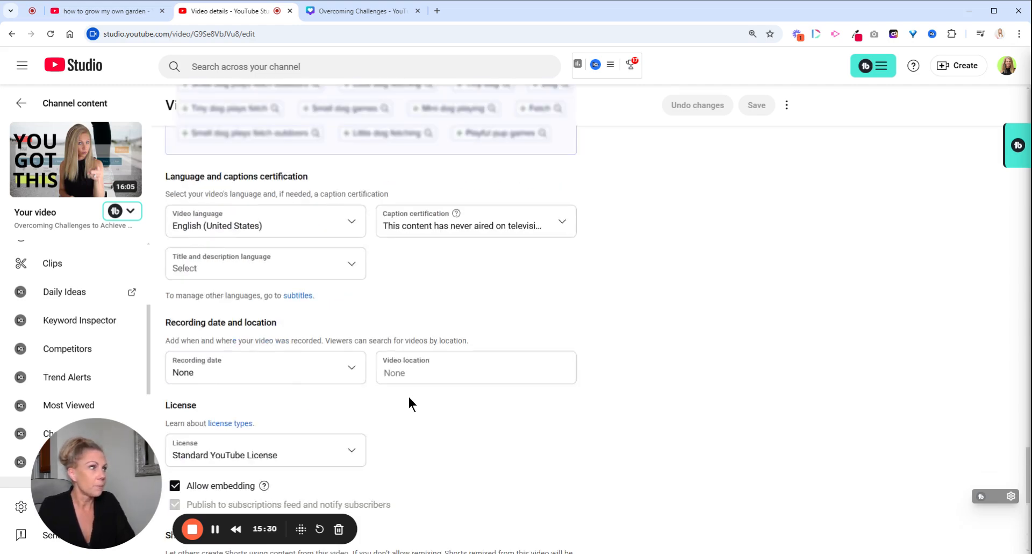
scroll(408, 404, up, 15)
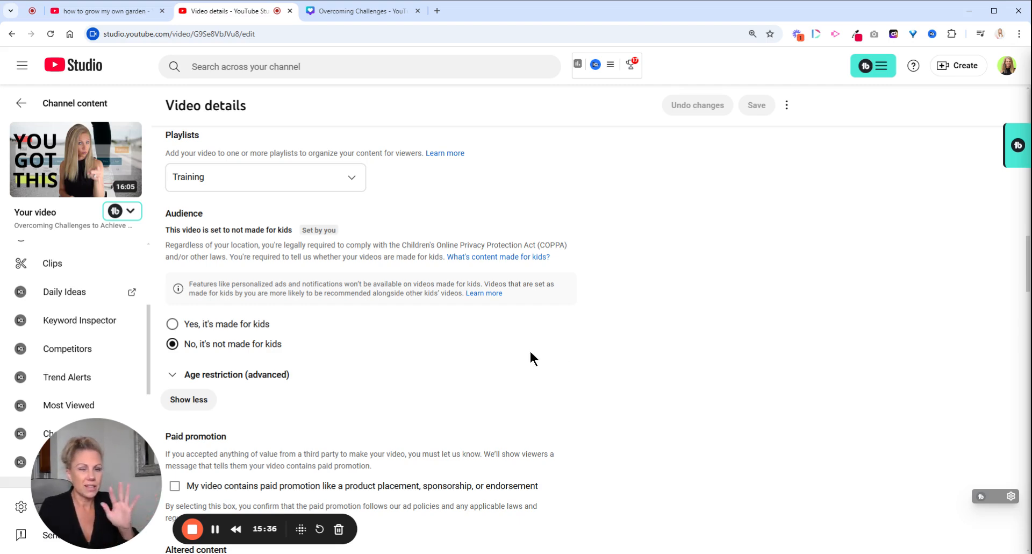
scroll(531, 352, up, 10)
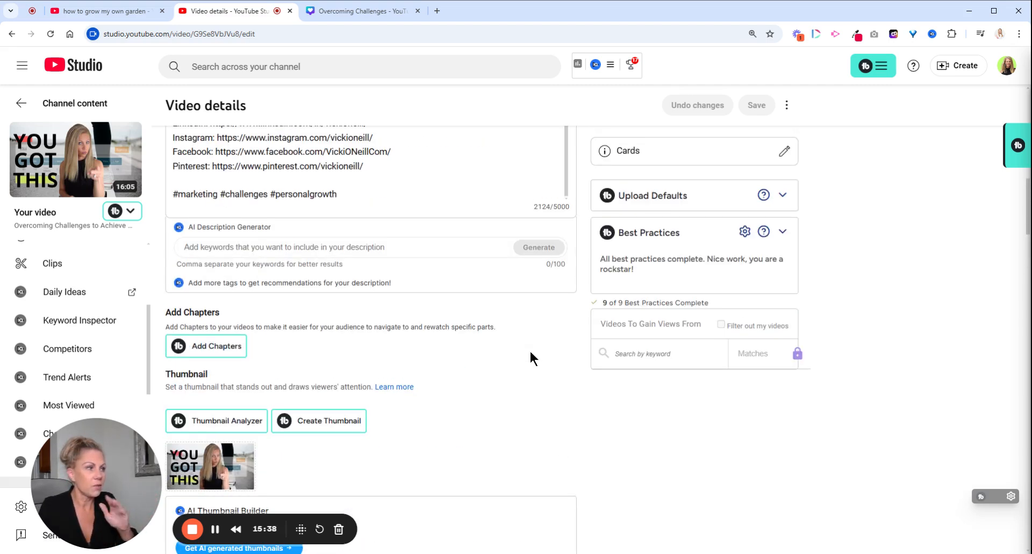
scroll(530, 358, up, 10)
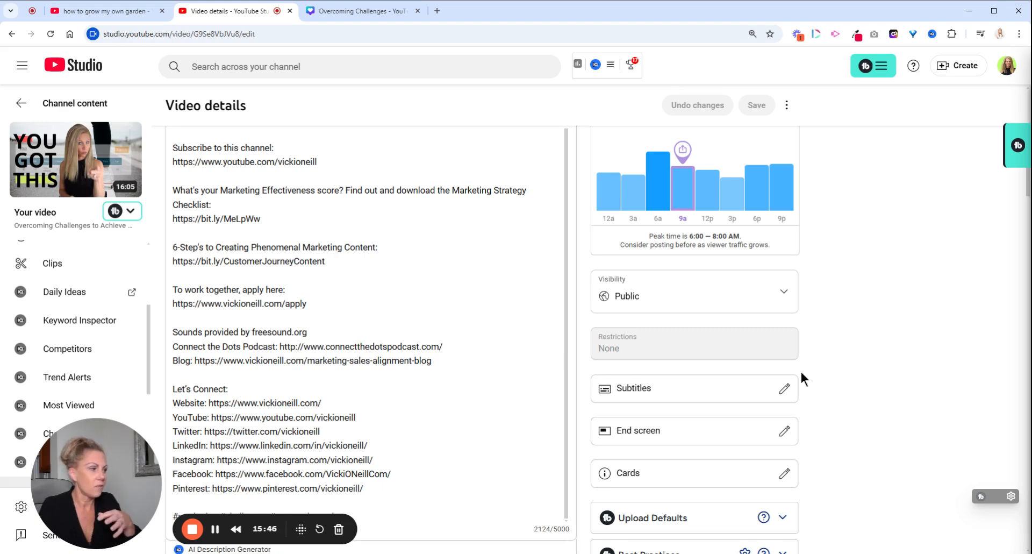
scroll(801, 378, down, 1)
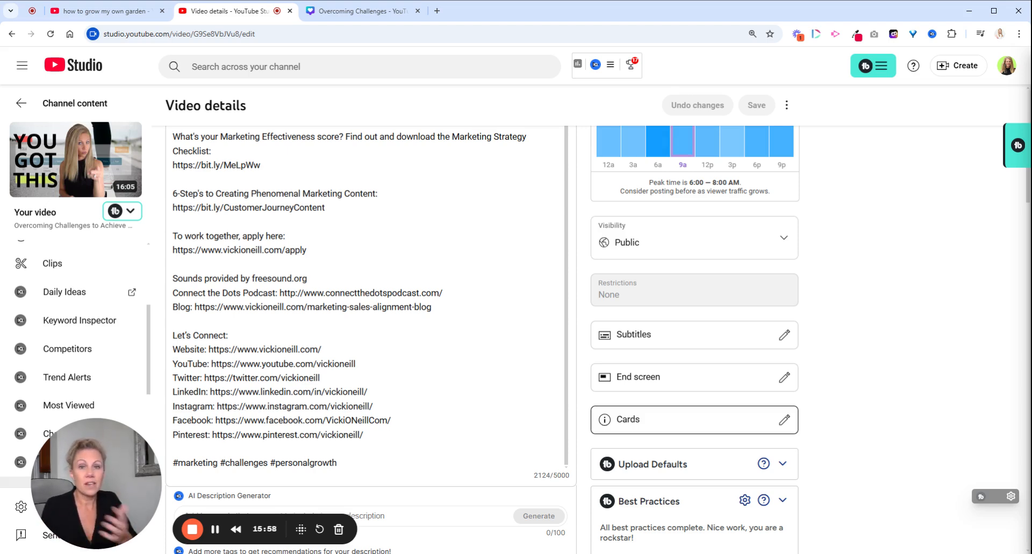
click(785, 381)
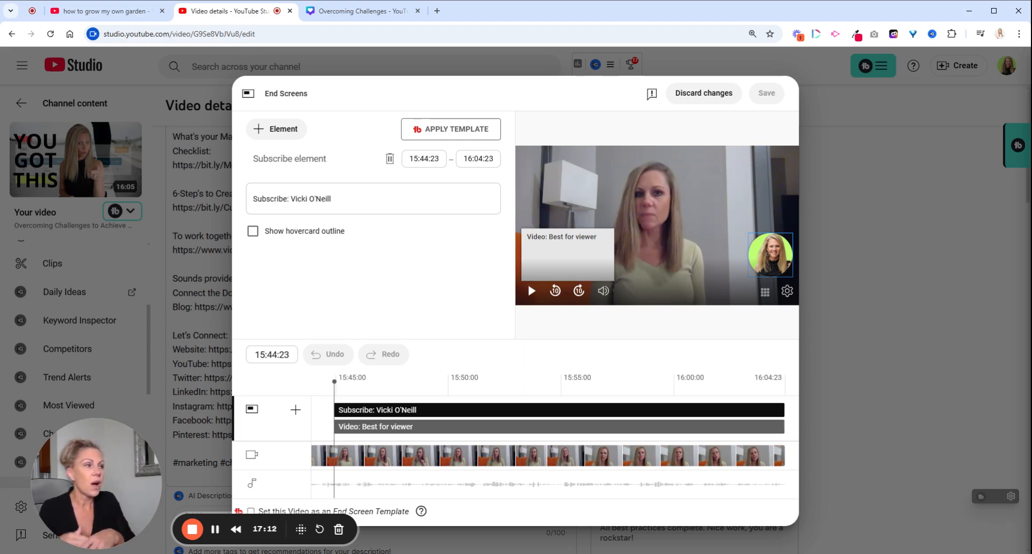
click(576, 258)
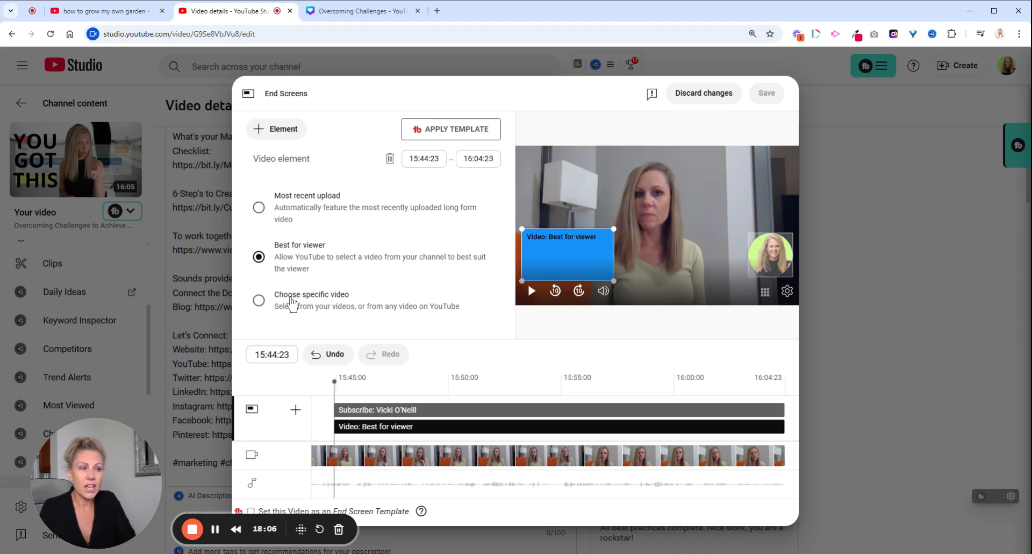
click(293, 304)
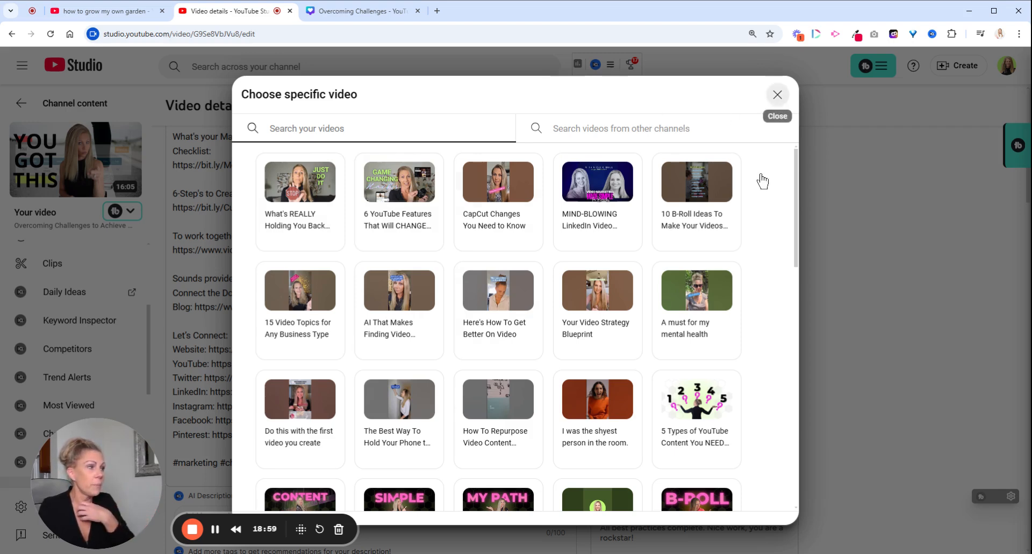
key(Escape)
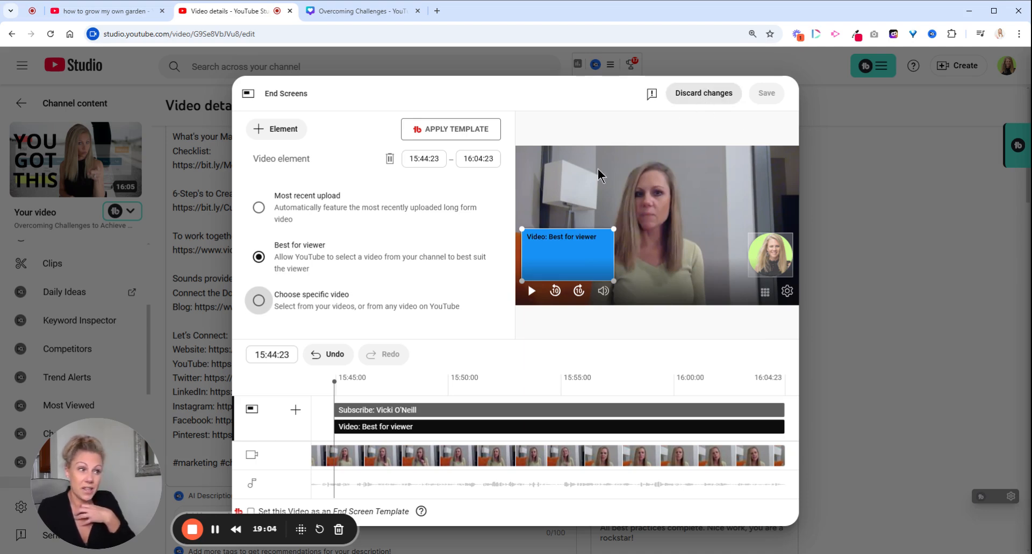
key(Escape)
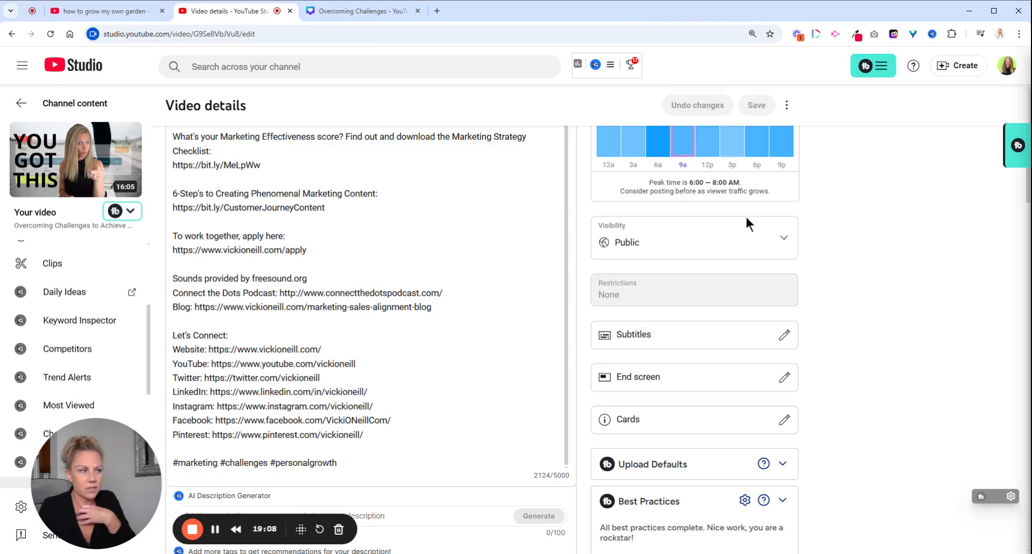
View the video's visibility options for saving, publishing and scheduling
scroll(815, 305, down, 3)
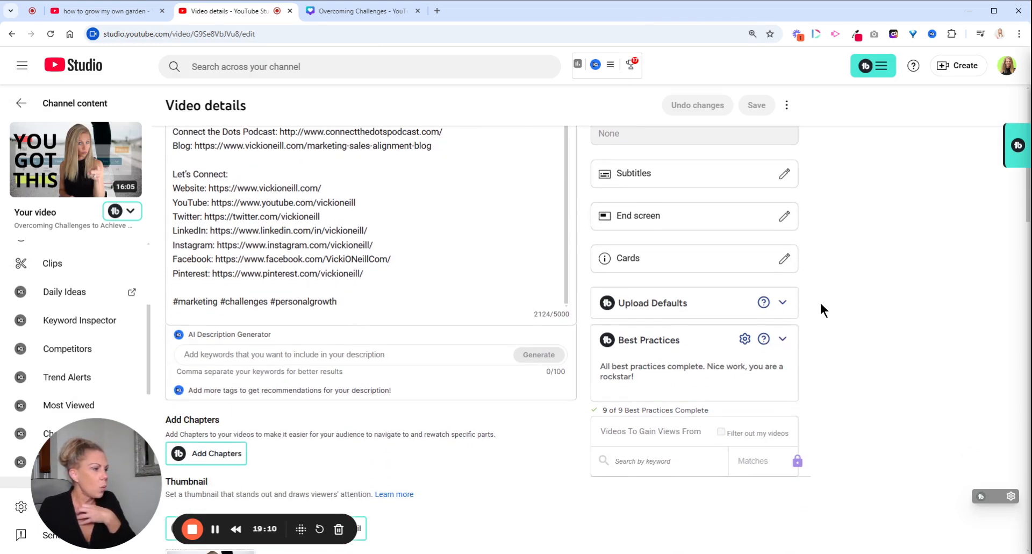
scroll(820, 303, up, 5)
scroll(800, 324, down, 1)
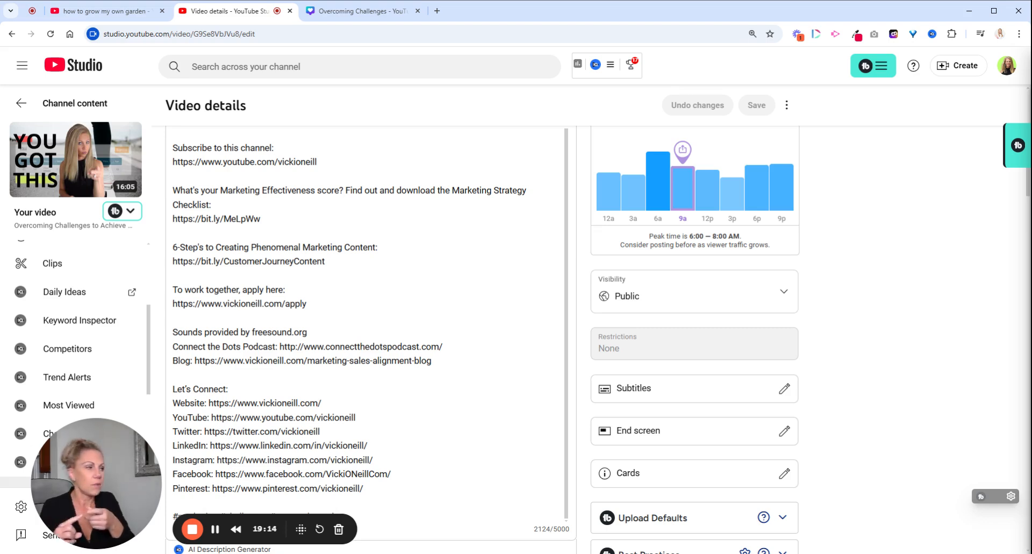
click(785, 300)
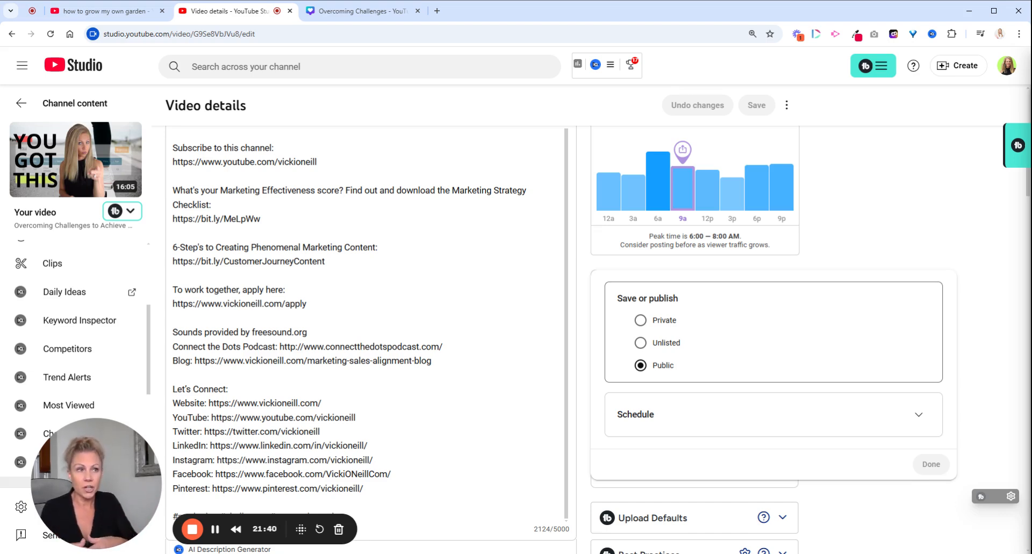
Find "Overcoming Challenges to Achieve Goals | A Mindset Shift" in the channel content, reopen its details and view the video on YouTube
click(24, 103)
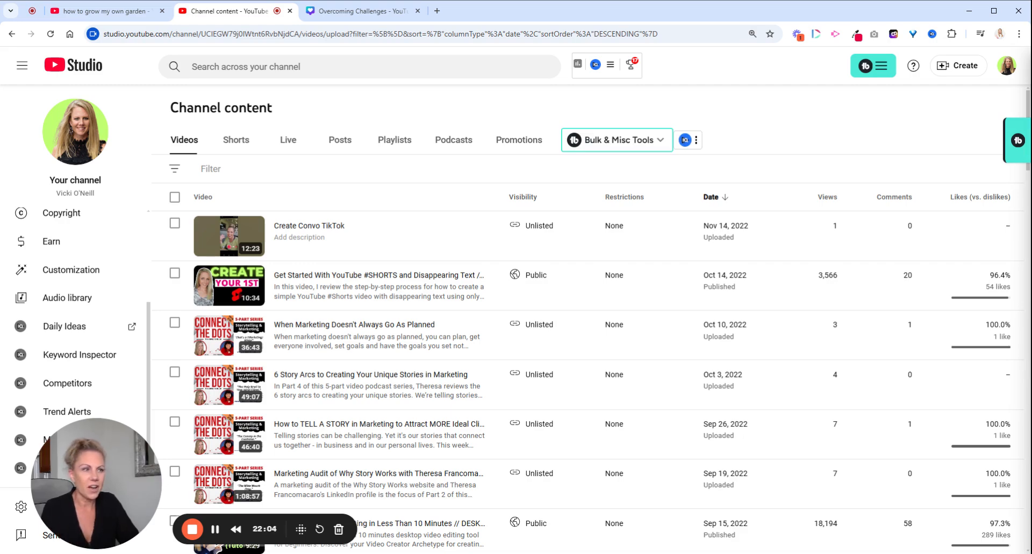
scroll(442, 266, down, 8)
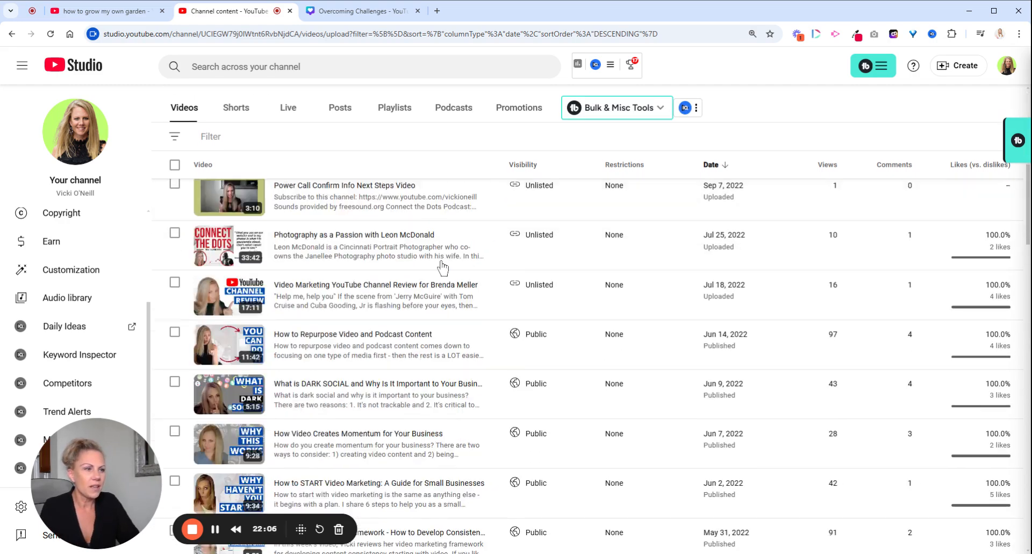
scroll(441, 266, down, 10)
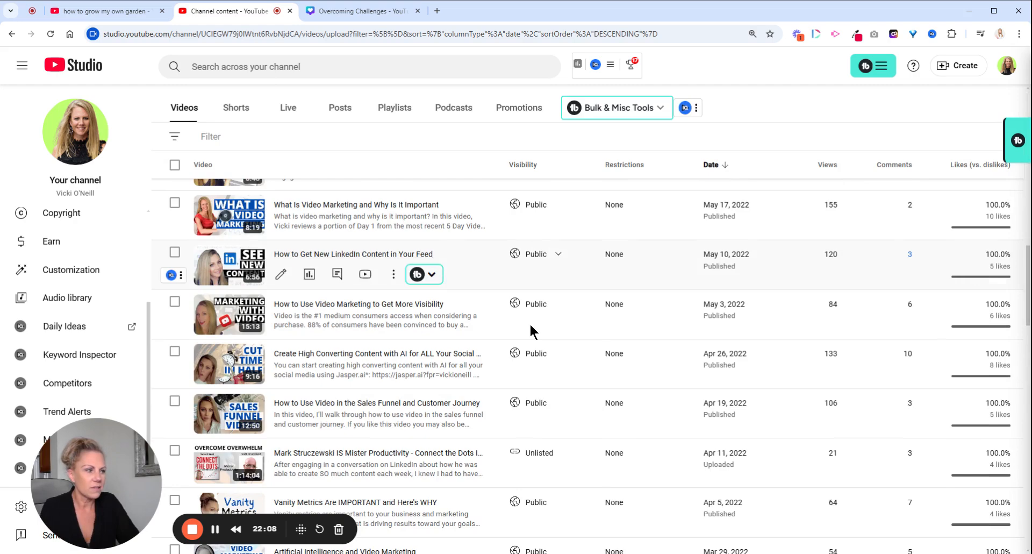
scroll(516, 328, down, 9)
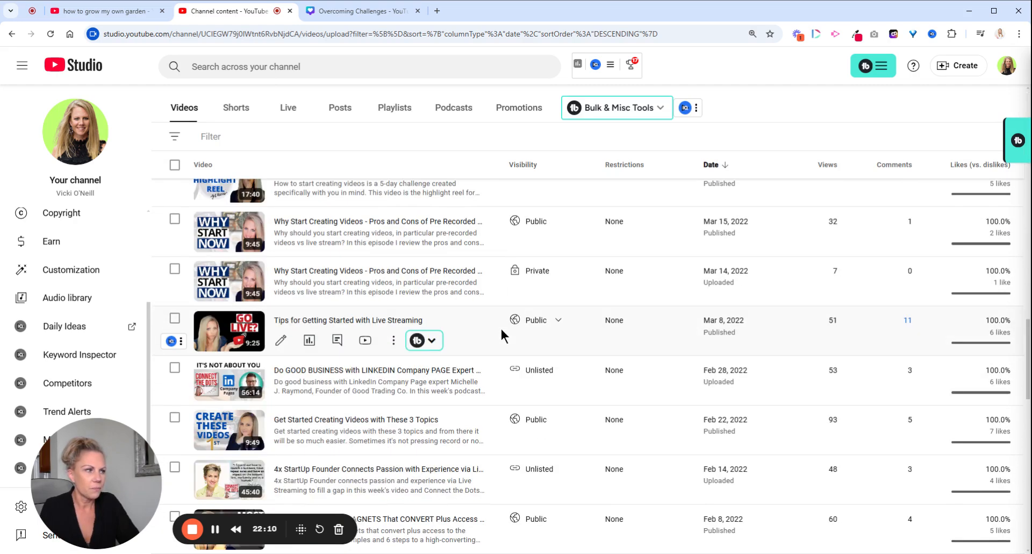
scroll(502, 330, down, 2)
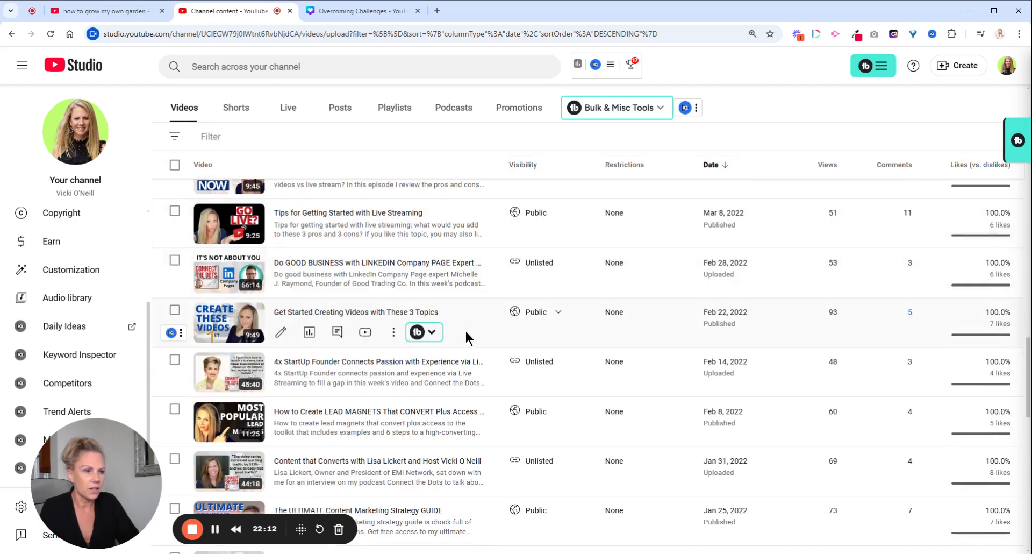
scroll(466, 338, down, 5)
scroll(467, 350, down, 2)
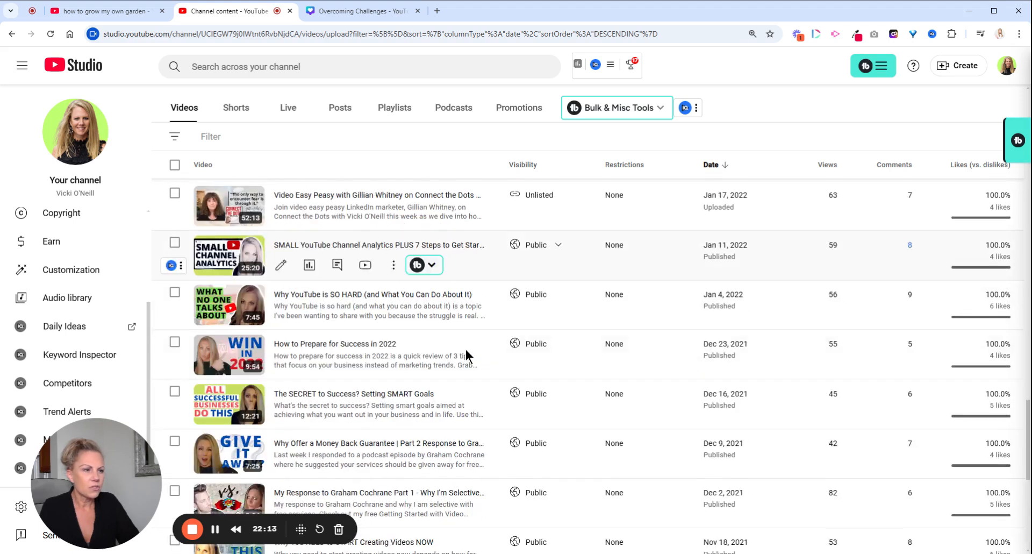
scroll(465, 355, down, 3)
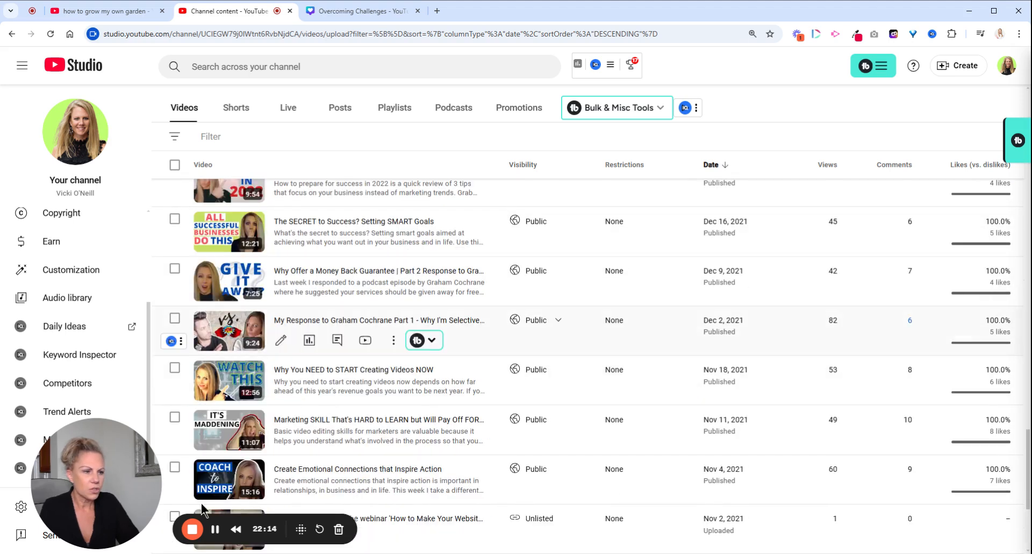
scroll(203, 508, down, 4)
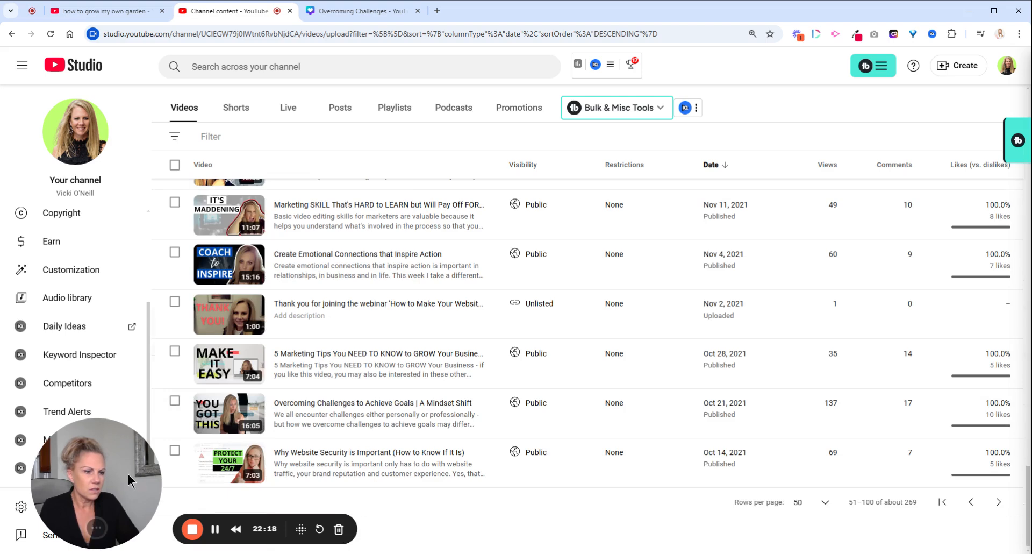
click(283, 410)
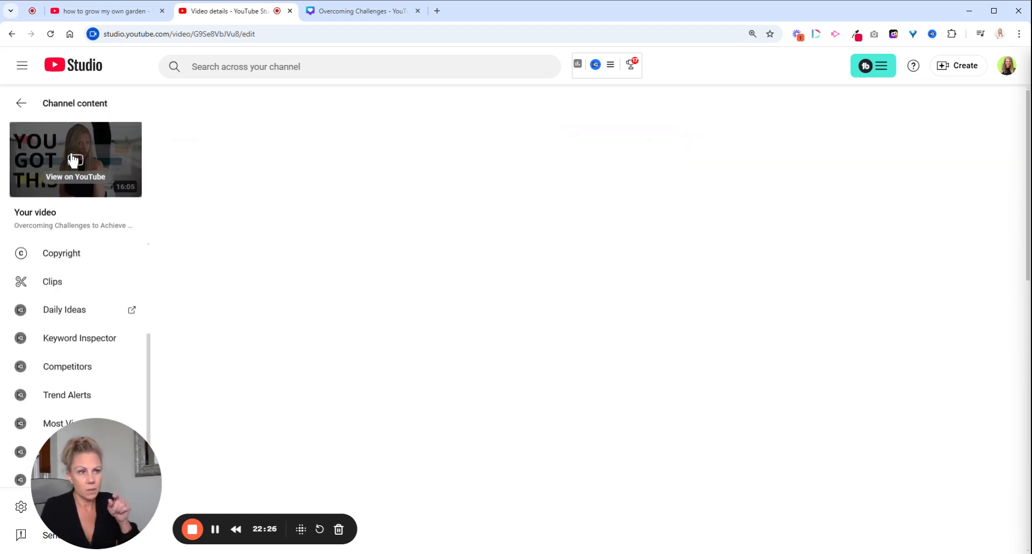
click(70, 161)
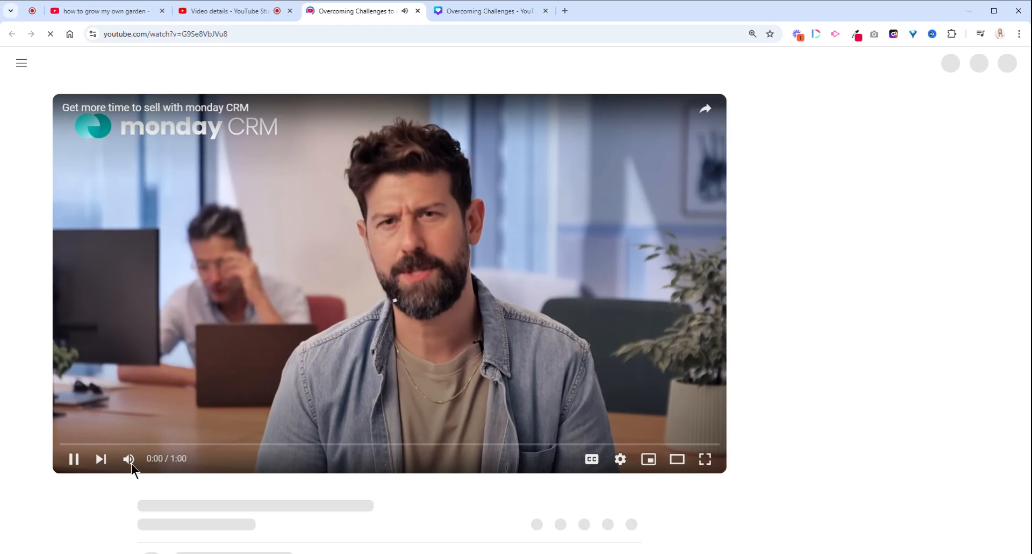
Mute the player, skip the opening advertisement and pause the video near its start
click(128, 459)
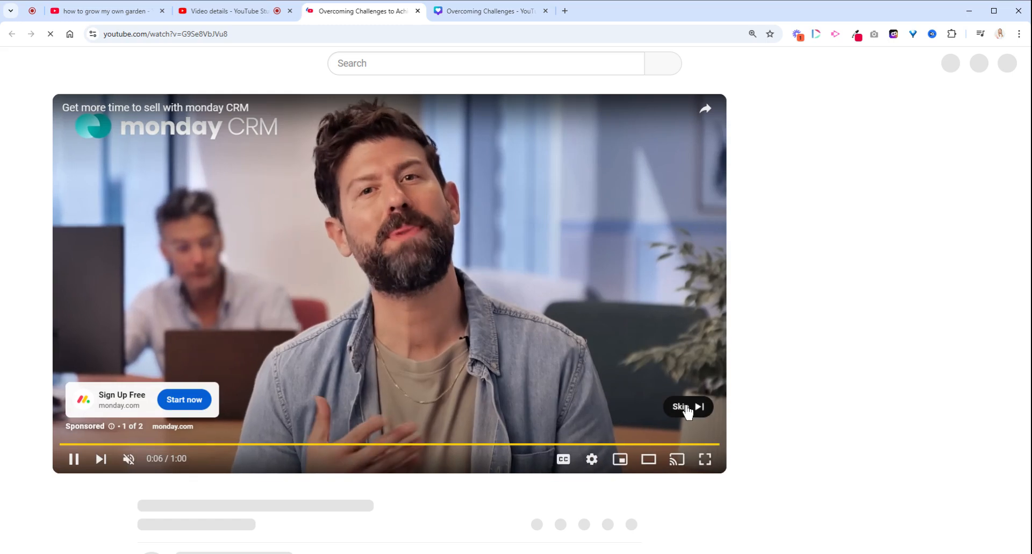
click(687, 407)
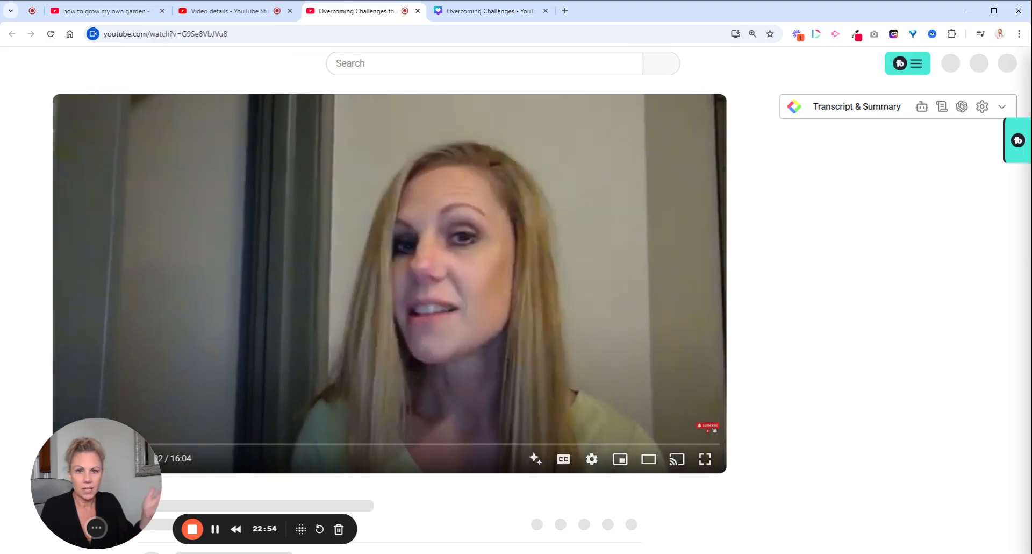
drag(129, 472, 92, 226)
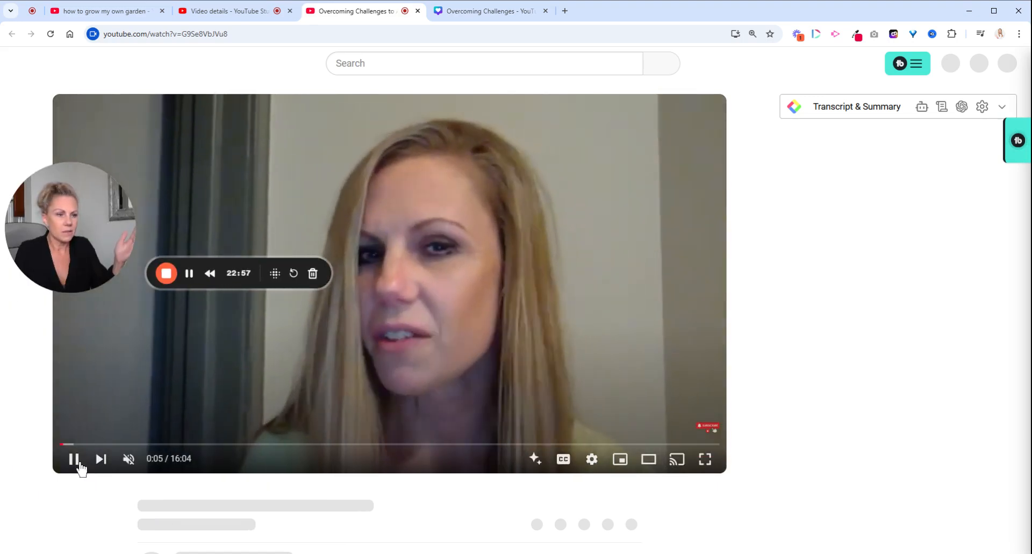
click(74, 459)
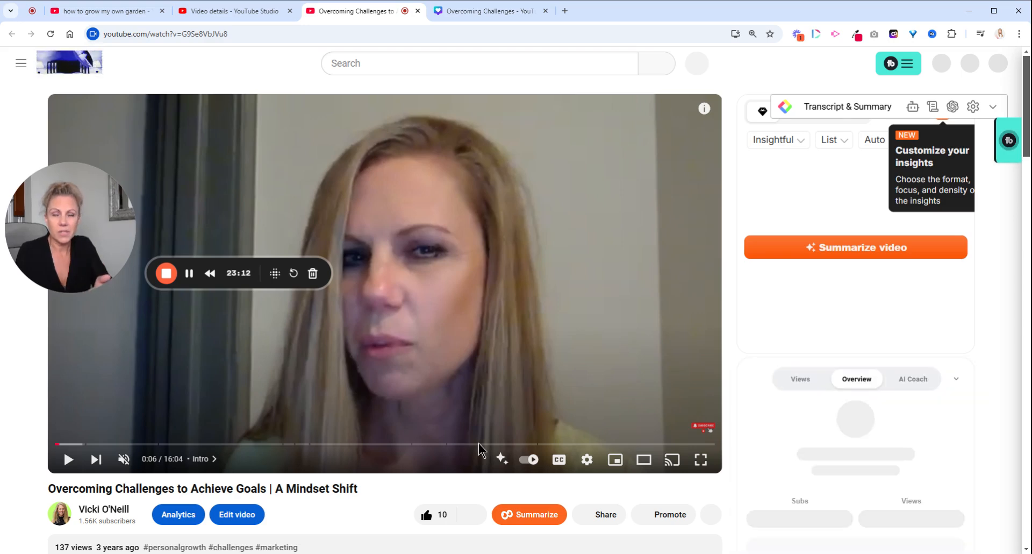
View the available actions for the channel owner's pinned comment beneath the video
scroll(457, 457, down, 5)
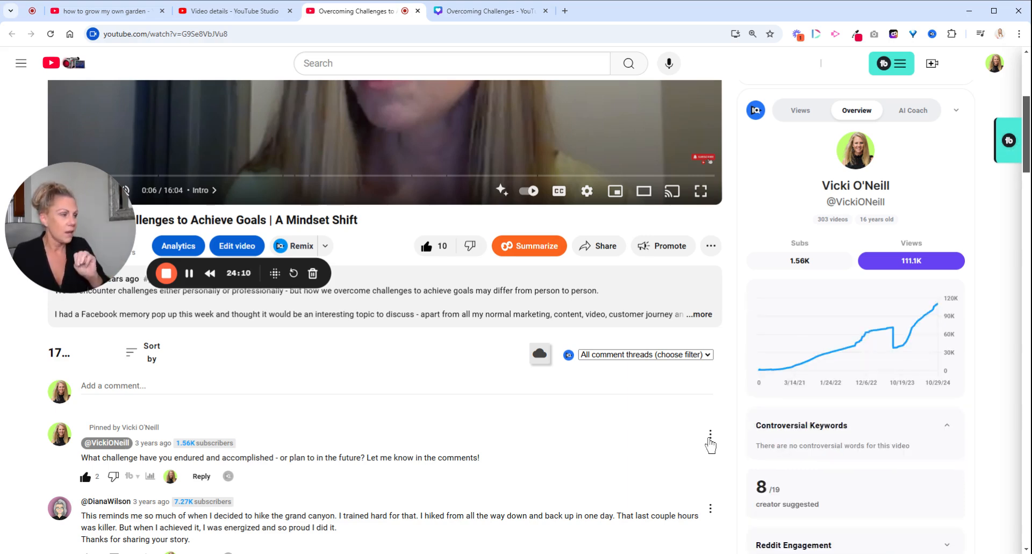
click(710, 435)
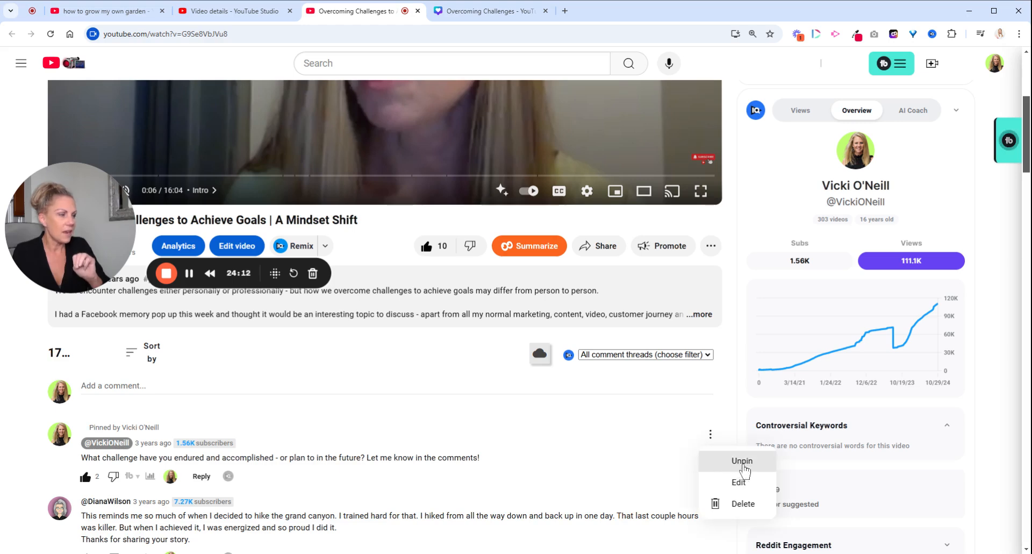